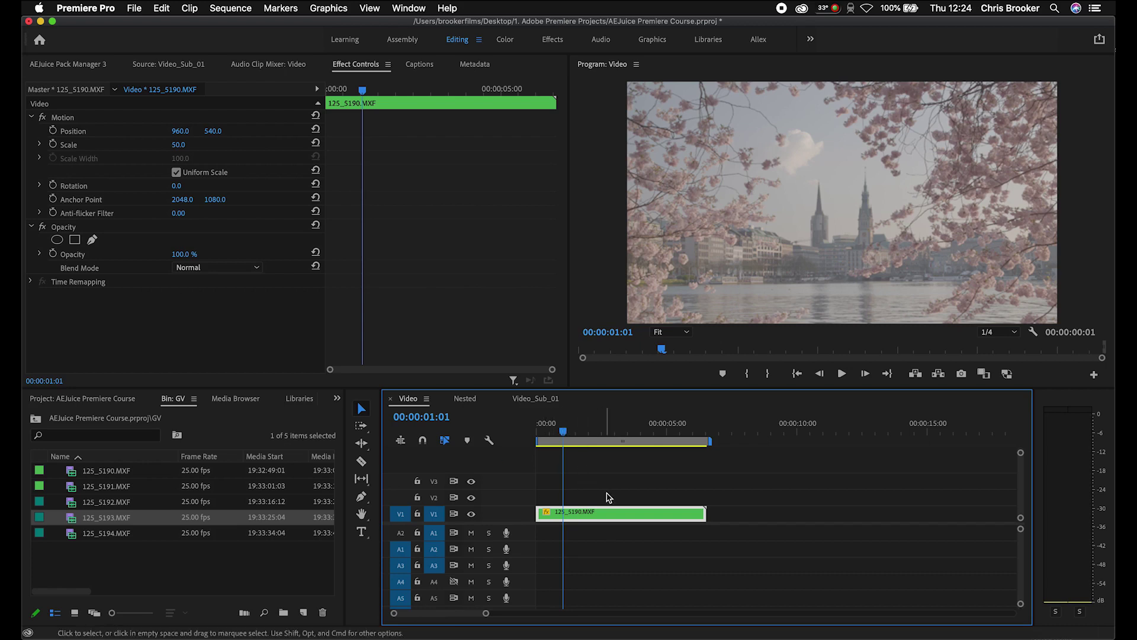
- Return the playhead to the start of the sequence and bring up the Effect Controls for the 125_5190.MXF clip
left_click_drag(564, 425, 502, 428)
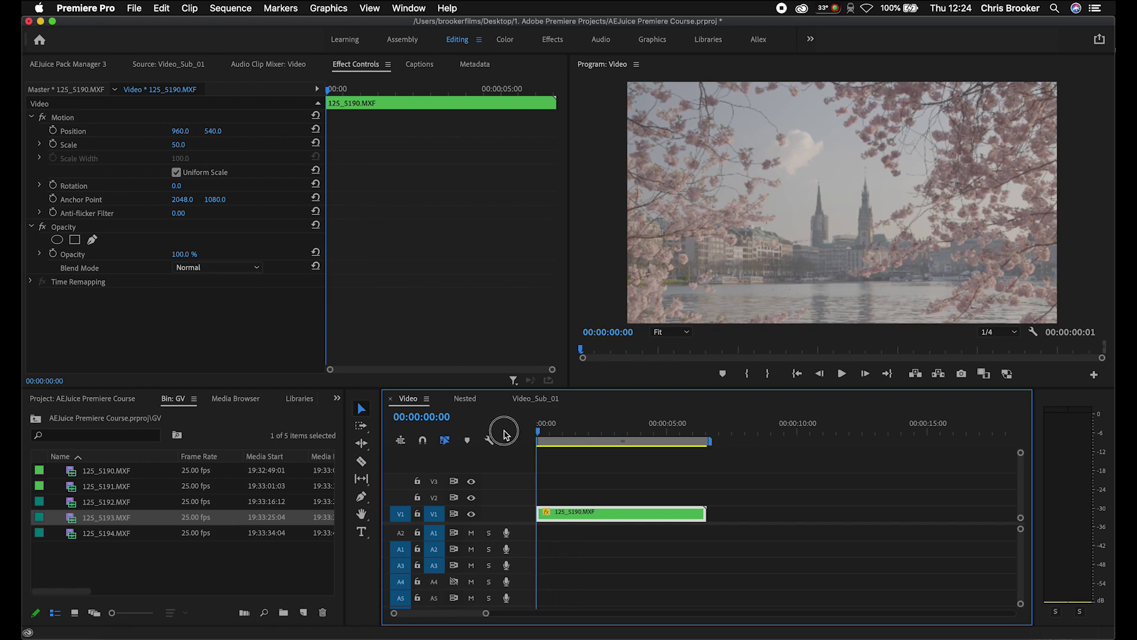
left_click(364, 67)
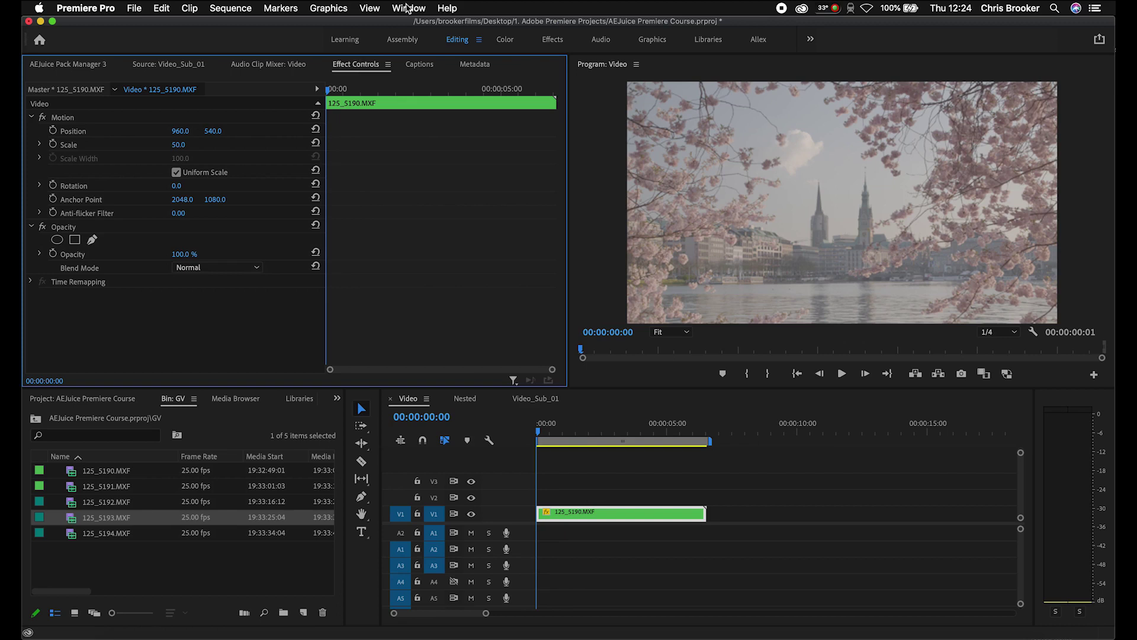
left_click(407, 9)
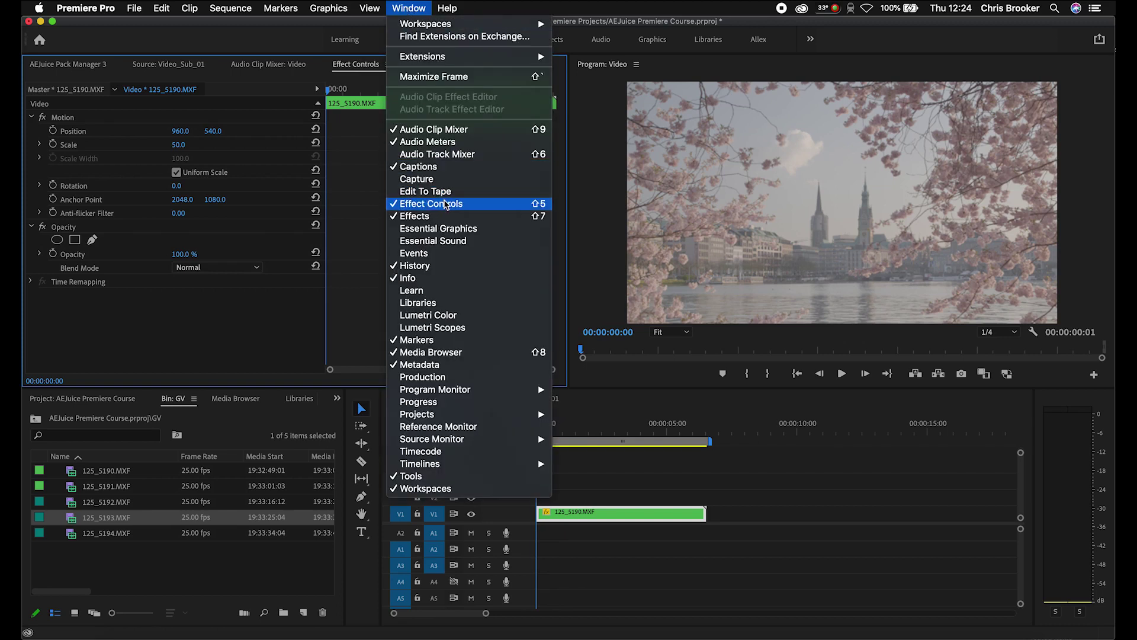
left_click(437, 204)
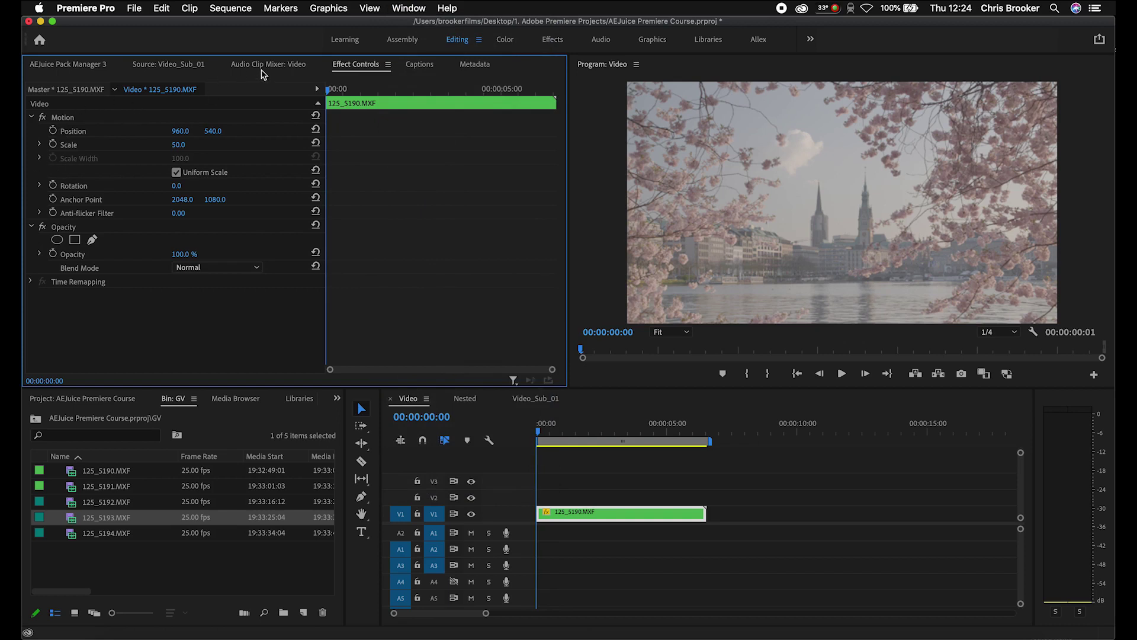
- Turn on keyframe animation for the clip's Position and Scale at 00:00:00:00
left_click(62, 117)
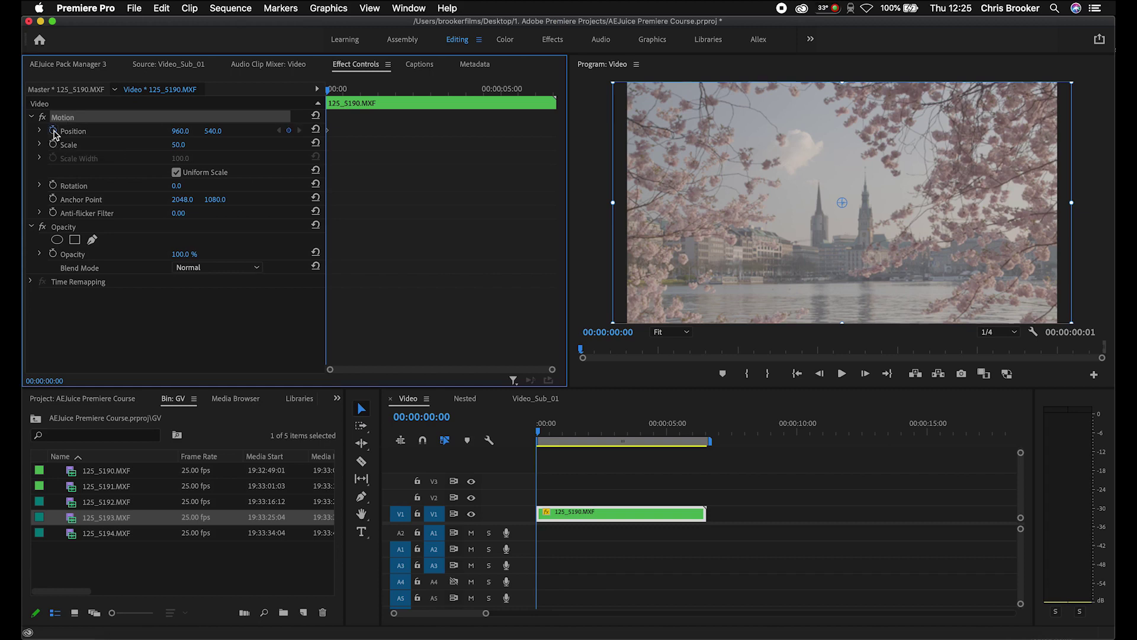
left_click(53, 131)
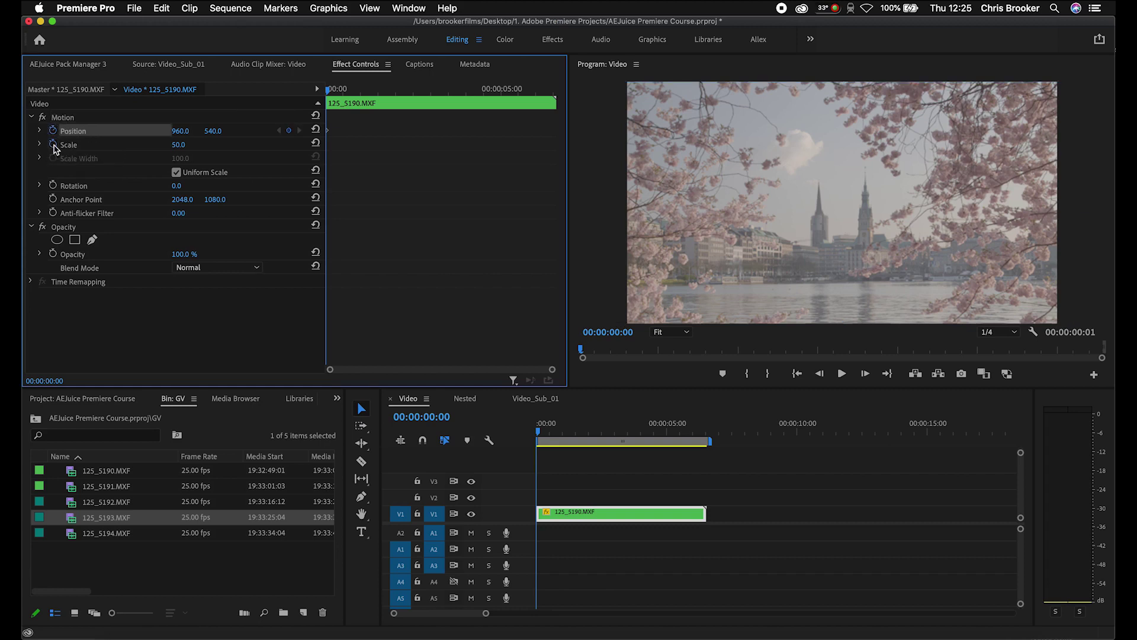
left_click(53, 144)
- At 00:00:06:10, set the clip's Scale to 100 and its horizontal Position to 2026
left_click_drag(570, 427, 703, 455)
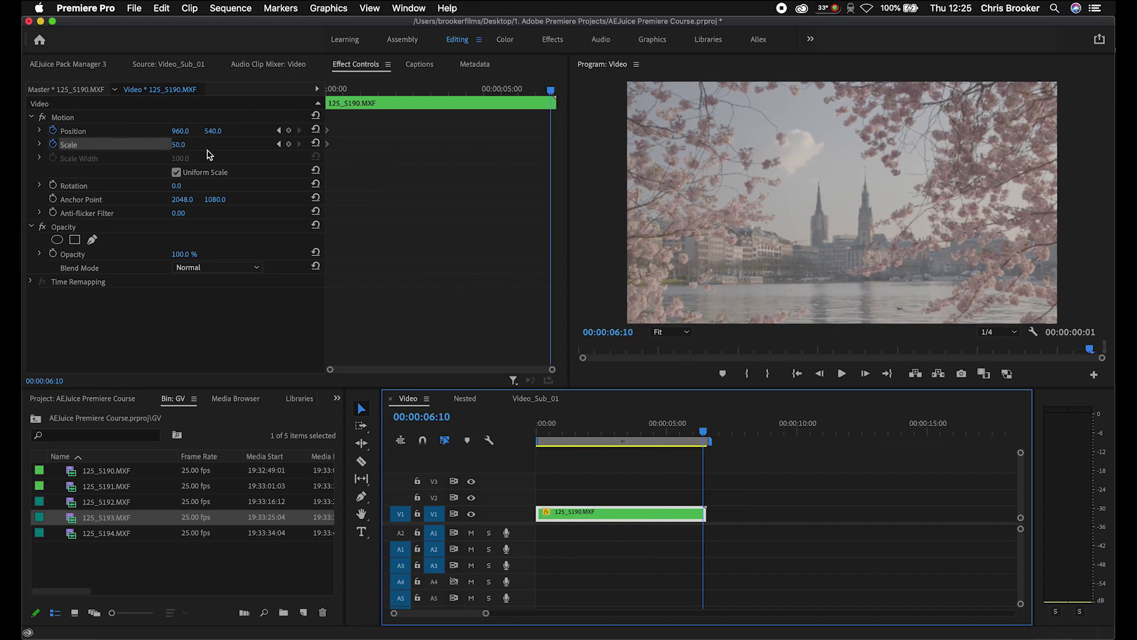
left_click(189, 144)
type("10")
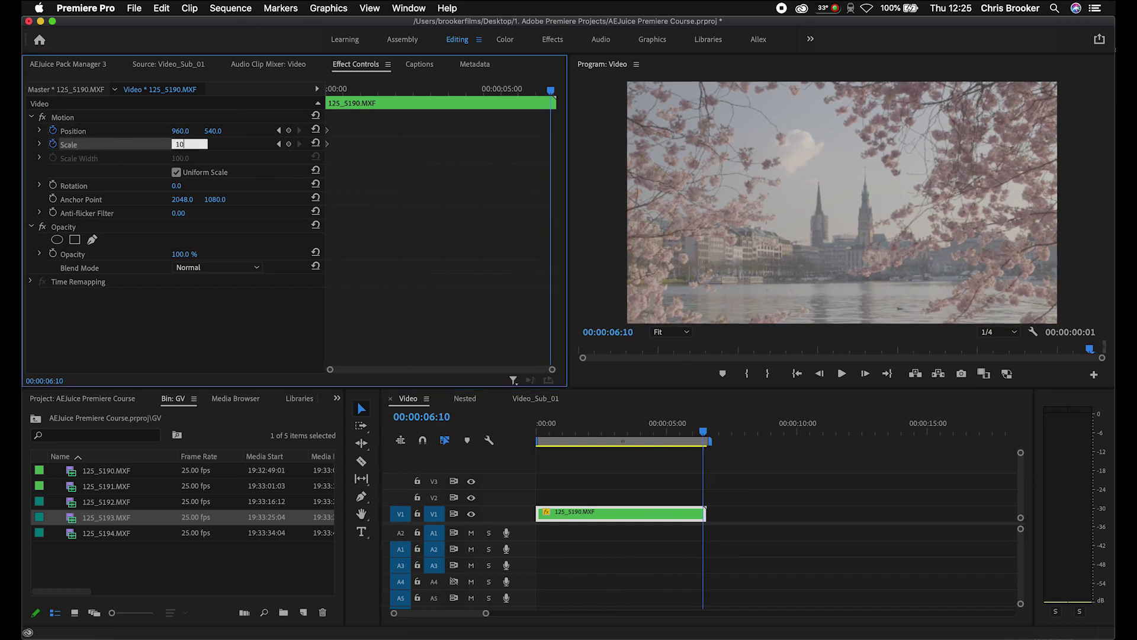
type("0")
key("Return")
left_click_drag(183, 130, 415, 130)
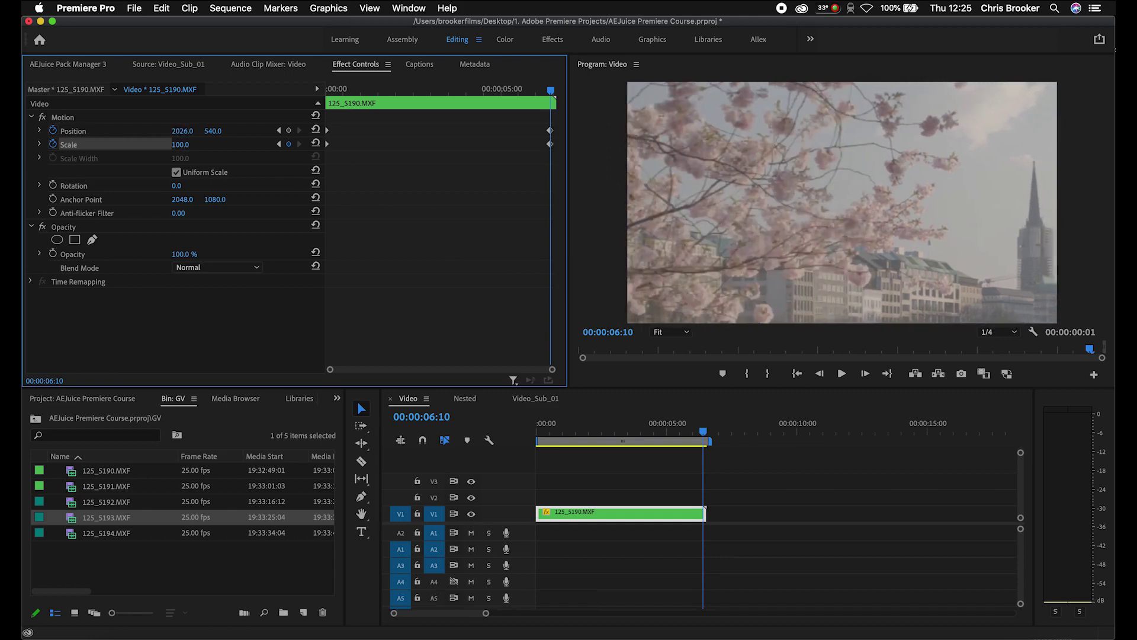
- Play the clip from its beginning to preview the zoom and pan, and return to the start
left_click_drag(548, 92, 325, 102)
key("space")
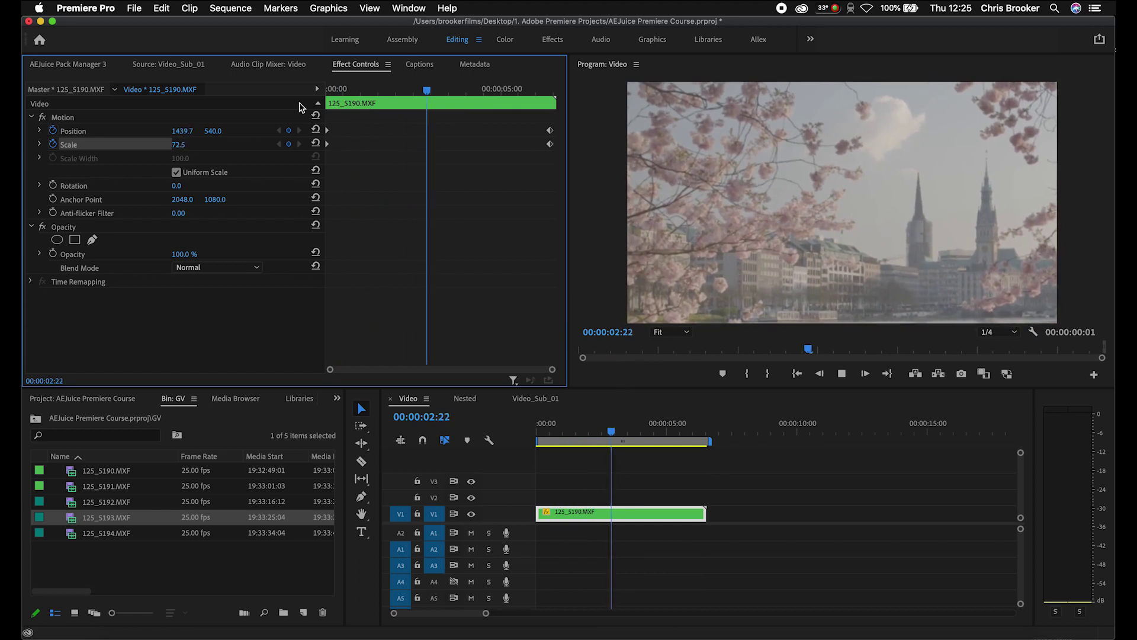
key("space")
key("Home")
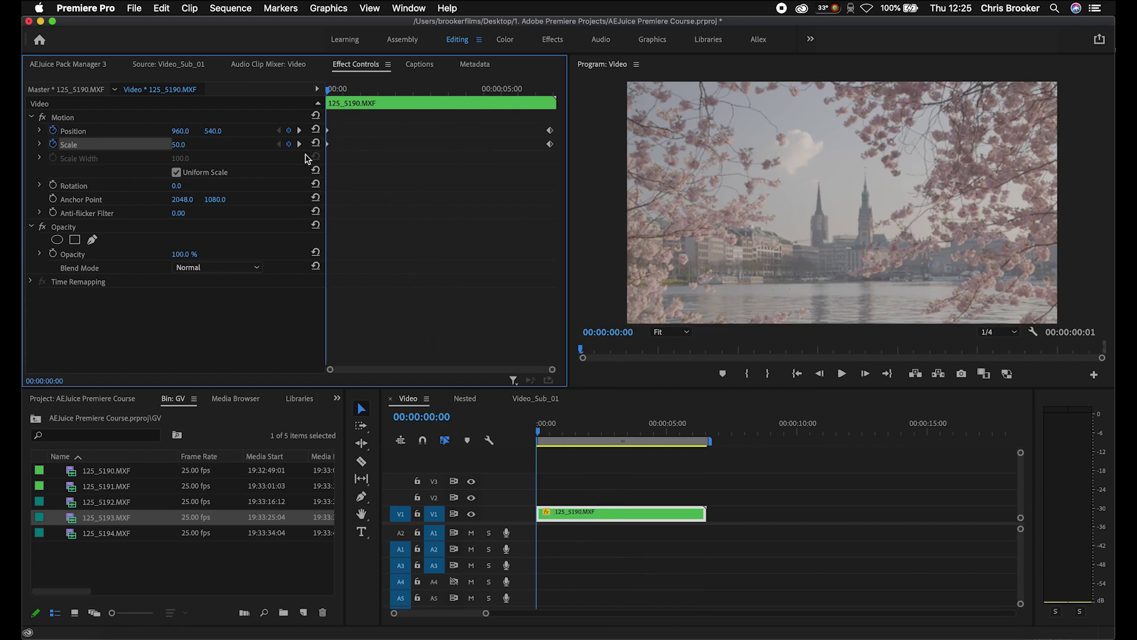
- Examine the Position and Scale keyframes at the start of the clip
scroll(330, 151, "up", 5)
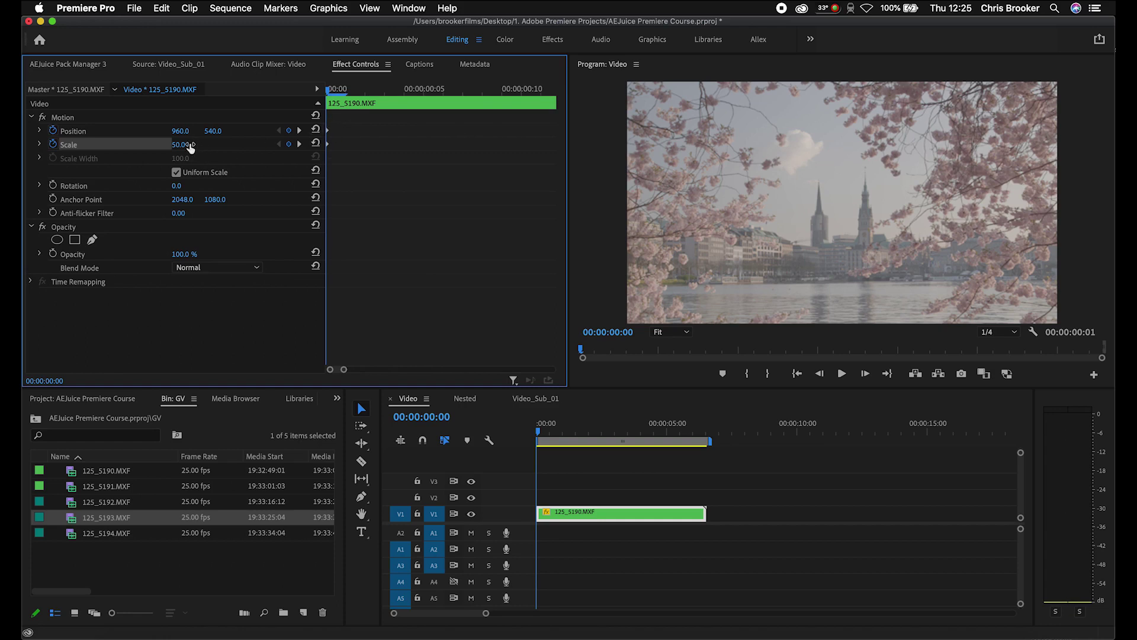
left_click_drag(177, 135, 219, 132)
key("minus")
key("minus")
key("minus")
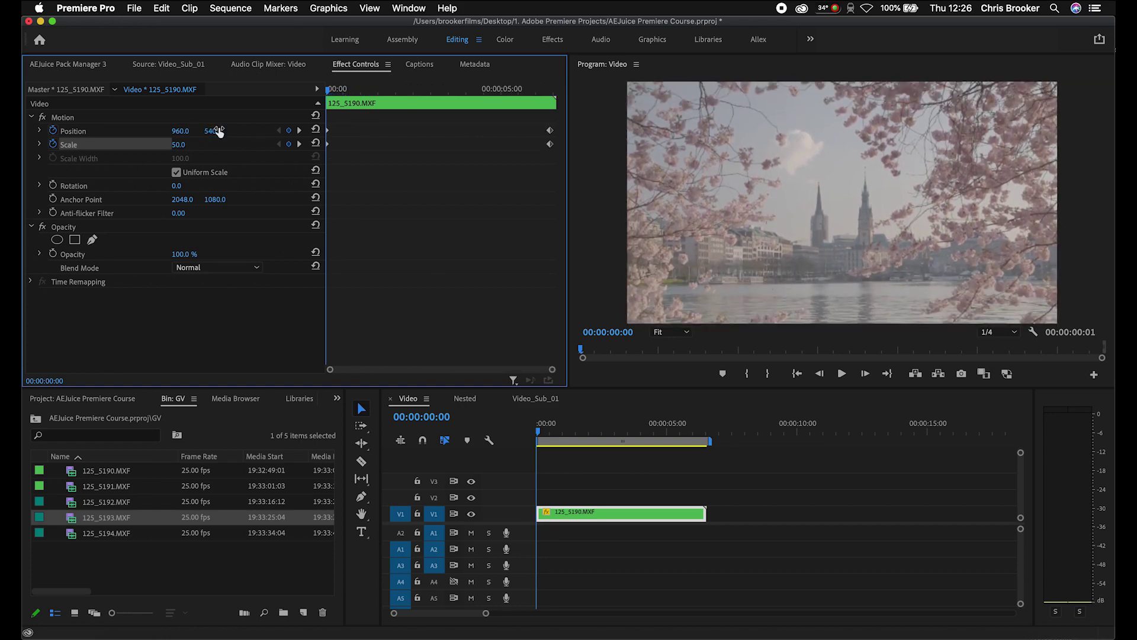
- Examine the end Position and Scale keyframes up close with the playhead placed on them at 00:00:06:10
left_click(540, 83)
key("equal")
key("equal")
key("equal")
left_click(496, 92)
mouse_move(496, 92)
left_mouse_down()
mouse_move(517, 90)
mouse_move(507, 92)
left_mouse_up()
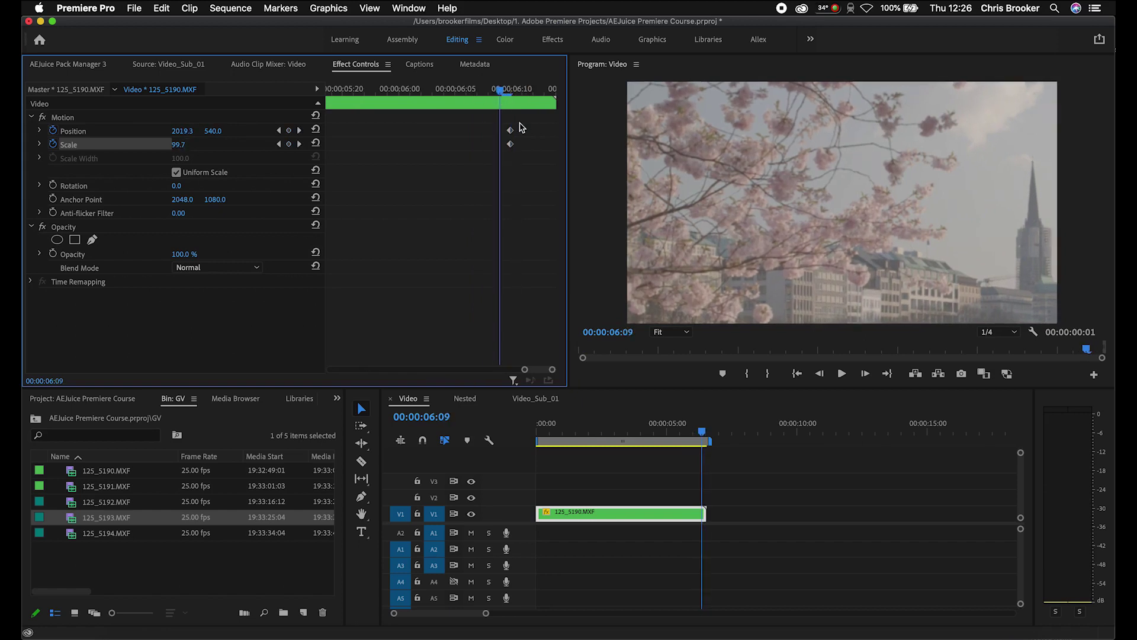
left_click(508, 91)
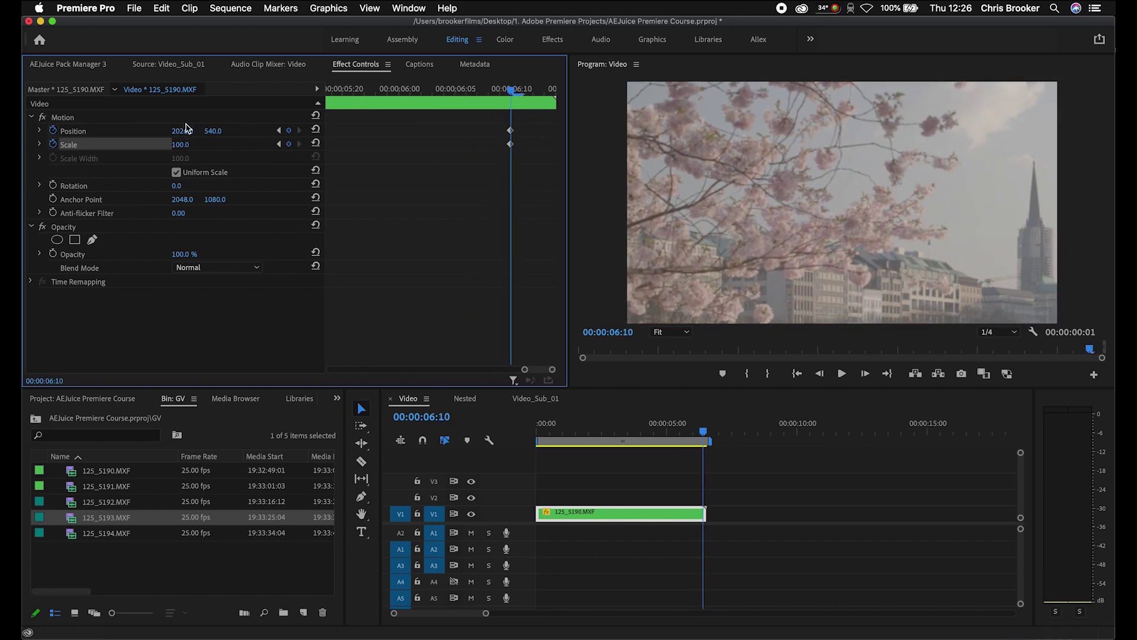
key("minus")
key("minus")
key("minus")
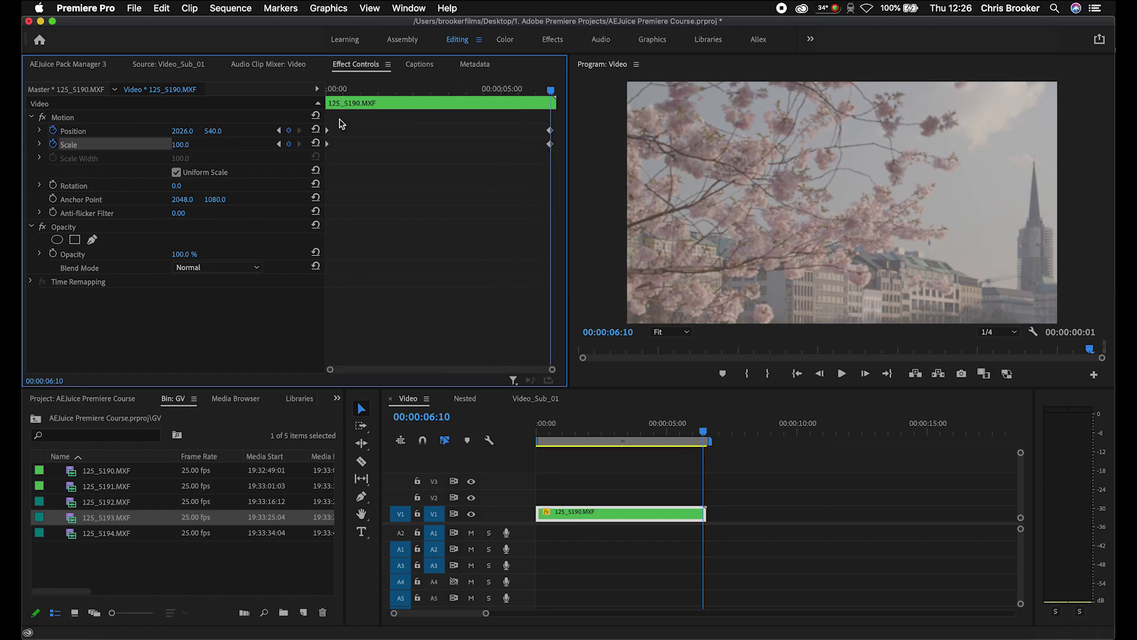
- Move the Position and Scale keyframe pairs close together, starting about one second into the clip, and preview the faster movement
key("space")
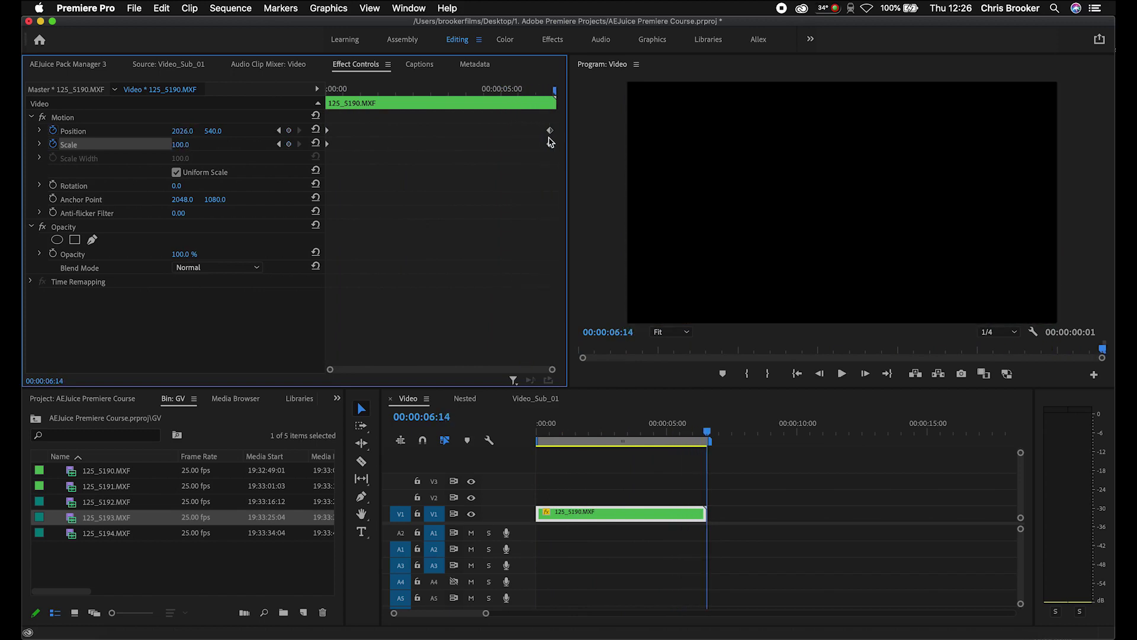
left_click_drag(533, 123, 364, 146)
left_click_drag(370, 89, 357, 90)
key("space")
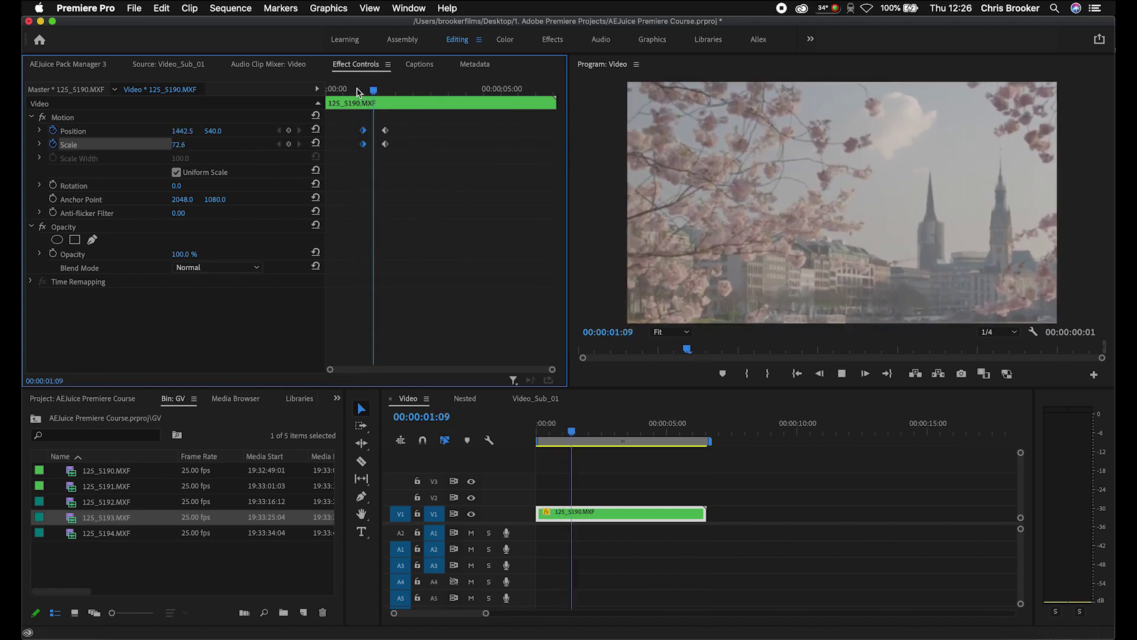
- Move the second Position and Scale keyframes even closer to the first pair and replay the snap zoom several times
left_click_drag(357, 90, 345, 89)
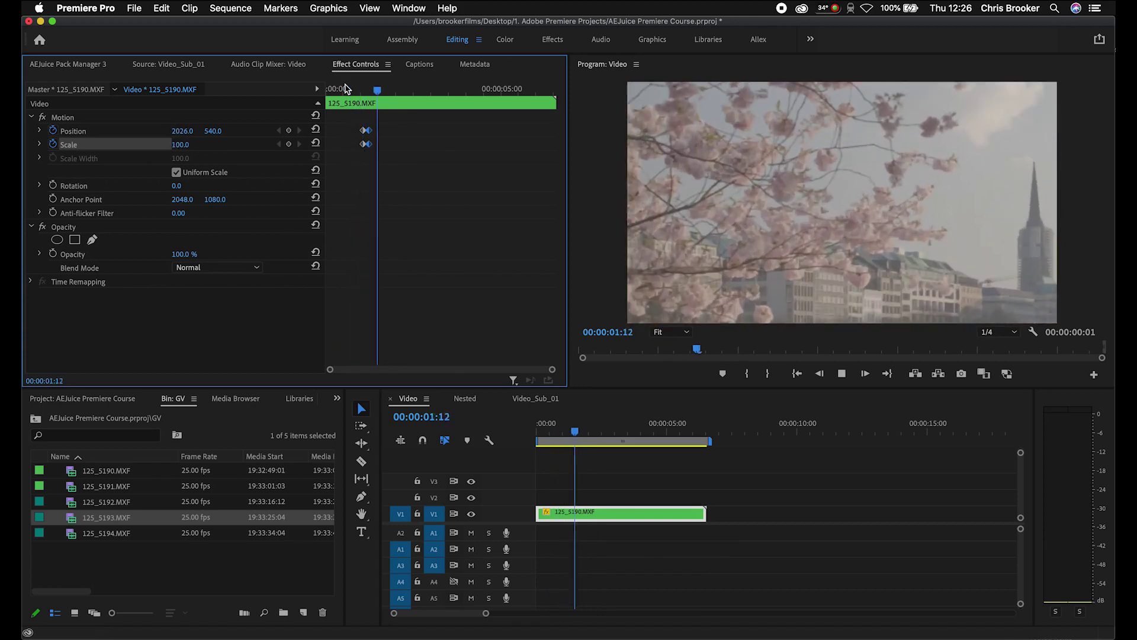
left_click(360, 91)
key("space")
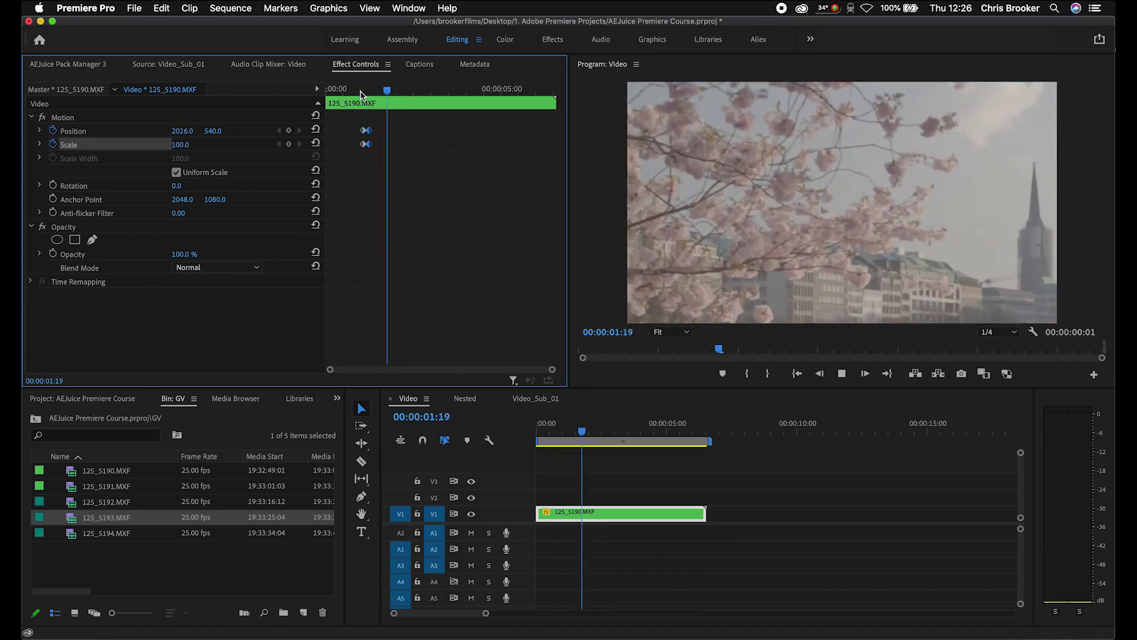
left_click(360, 91)
key("space")
left_click(359, 90)
key("space")
left_click(368, 108)
left_click(351, 109)
key("space")
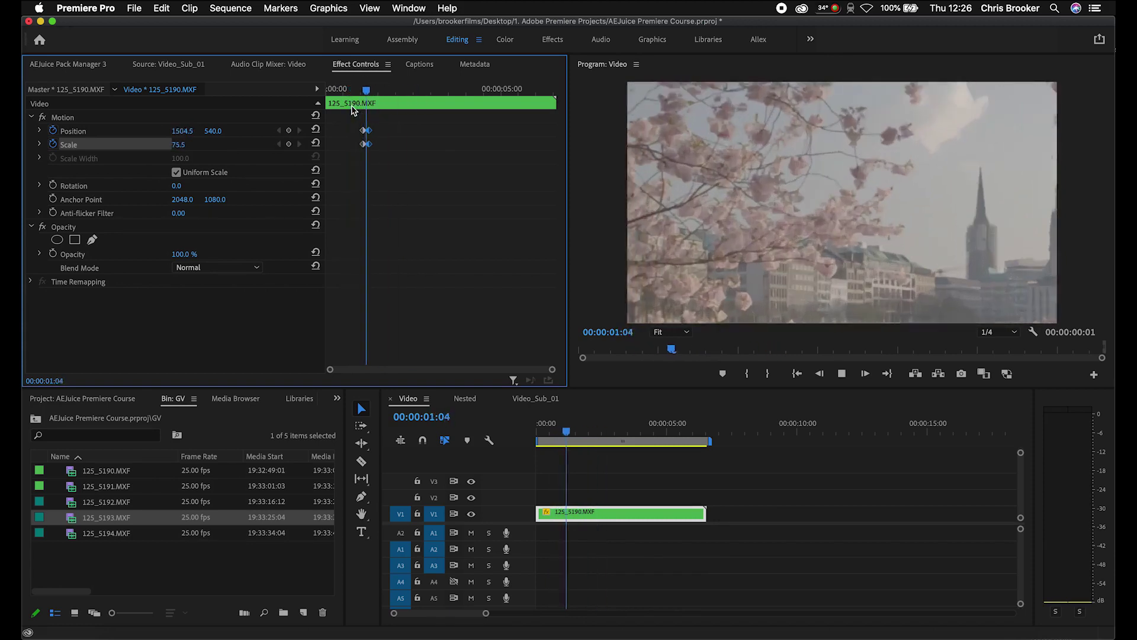
- At 00:00:02:07, set the clip's Scale to 50 and its horizontal Position to 1015
key("space")
left_click(190, 144)
key("Return")
left_click_drag(197, 126, 74, 126)
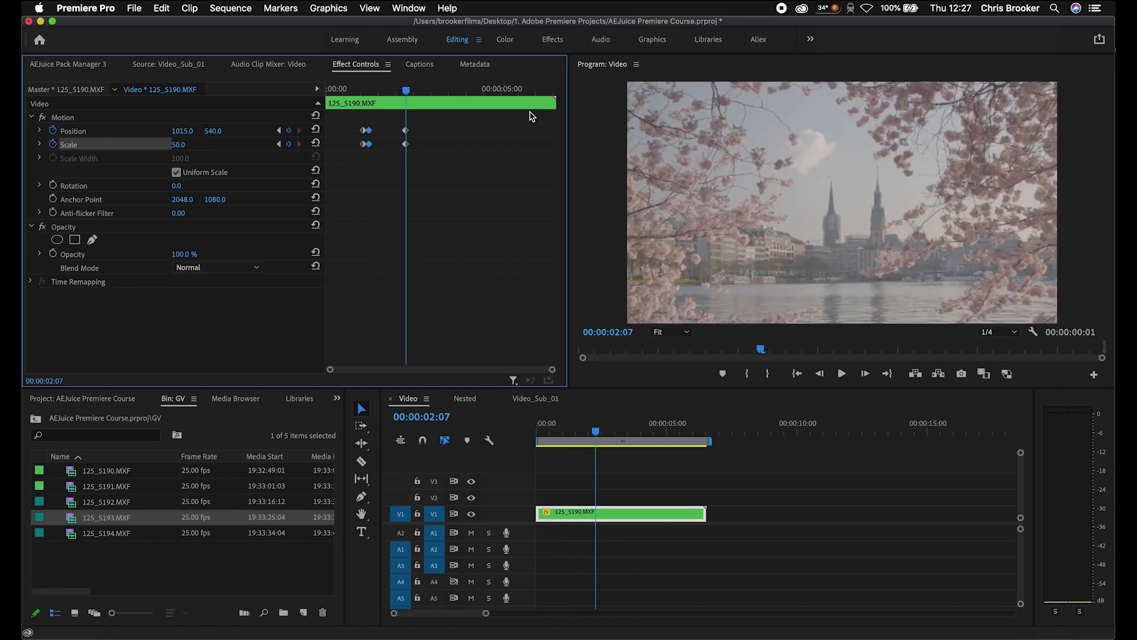
- Zoom in on the keyframes and play the clip from before the first pair to preview the zoom in and back out
left_click(361, 89)
key("equal")
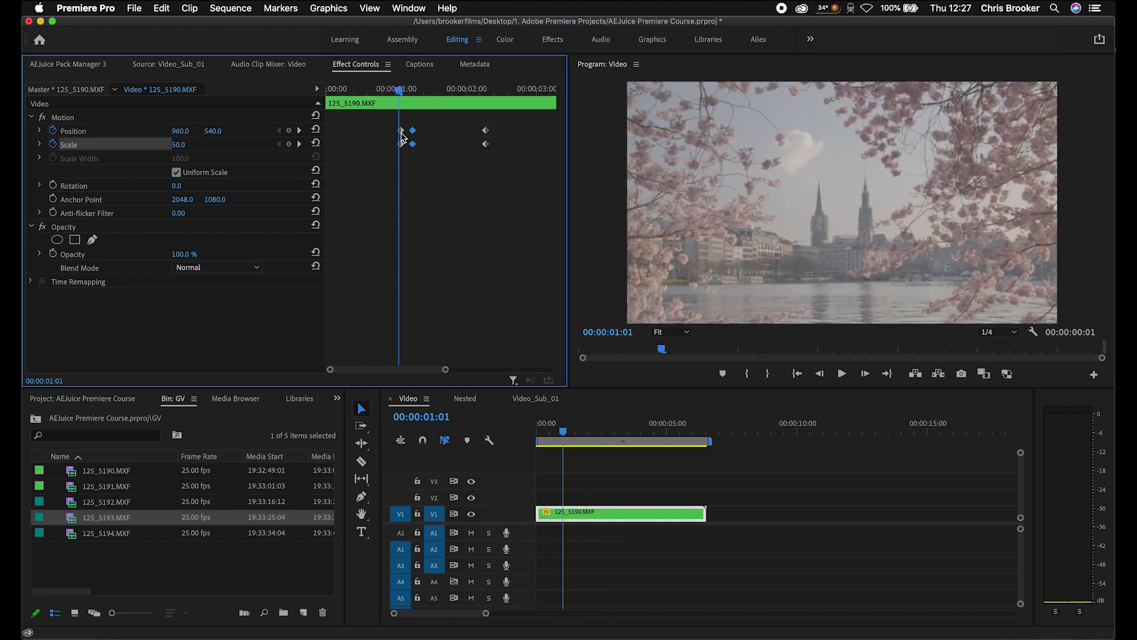
left_click_drag(406, 78, 367, 89)
key("space")
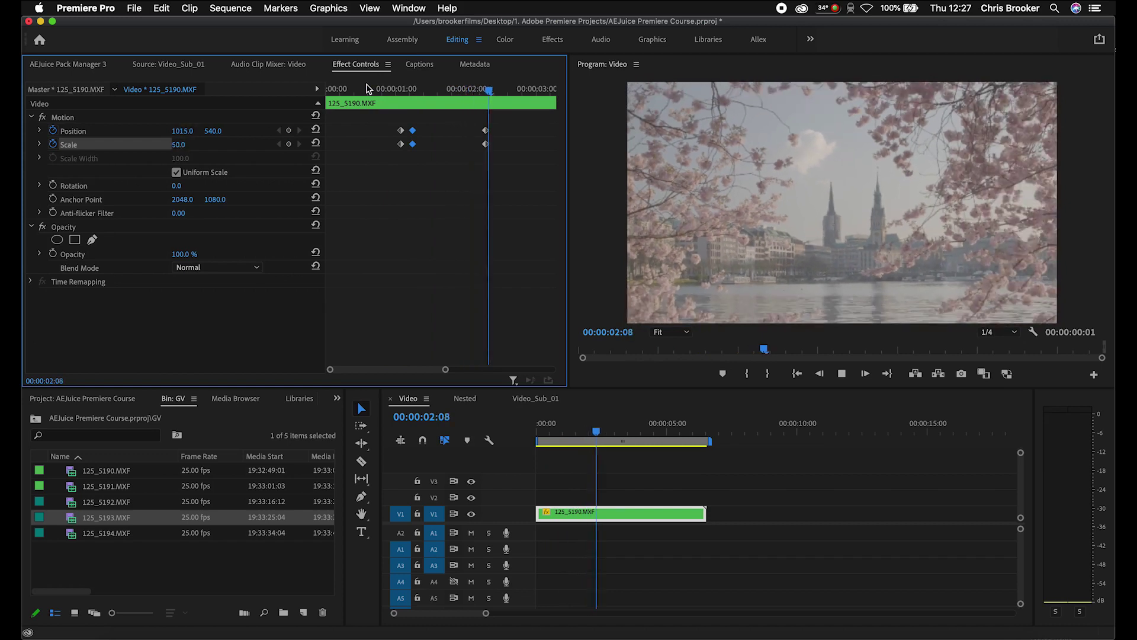
key("space")
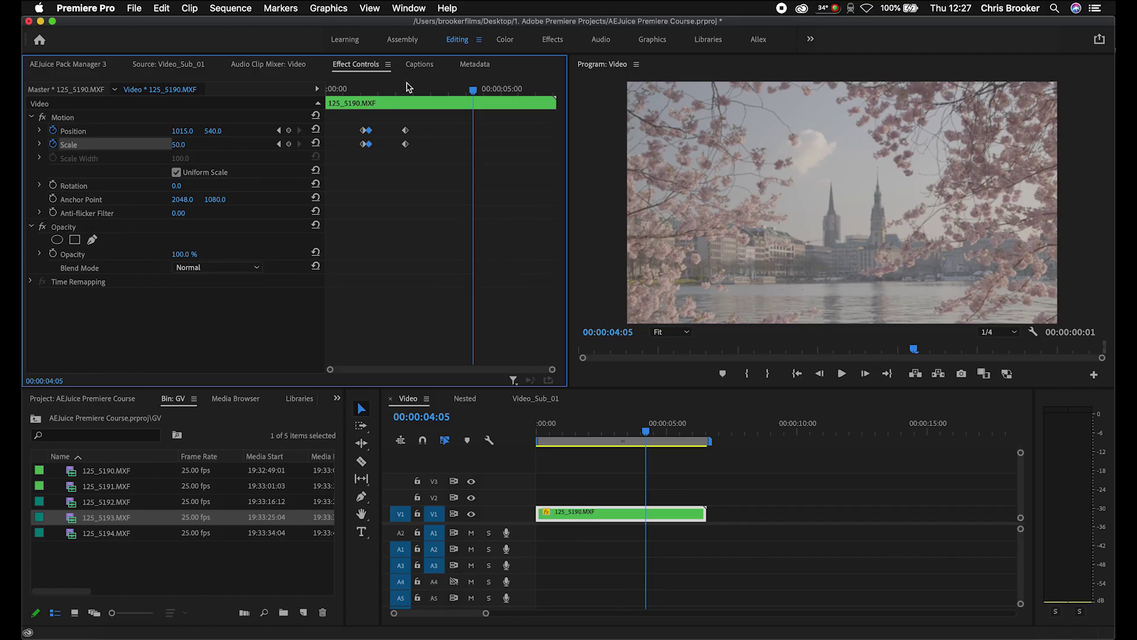
- Turn on Rotation animation at 00:00:02:10 and add a second, unrotated keyframe at 00:00:03:06
left_click_drag(407, 88, 409, 88)
left_click(53, 187)
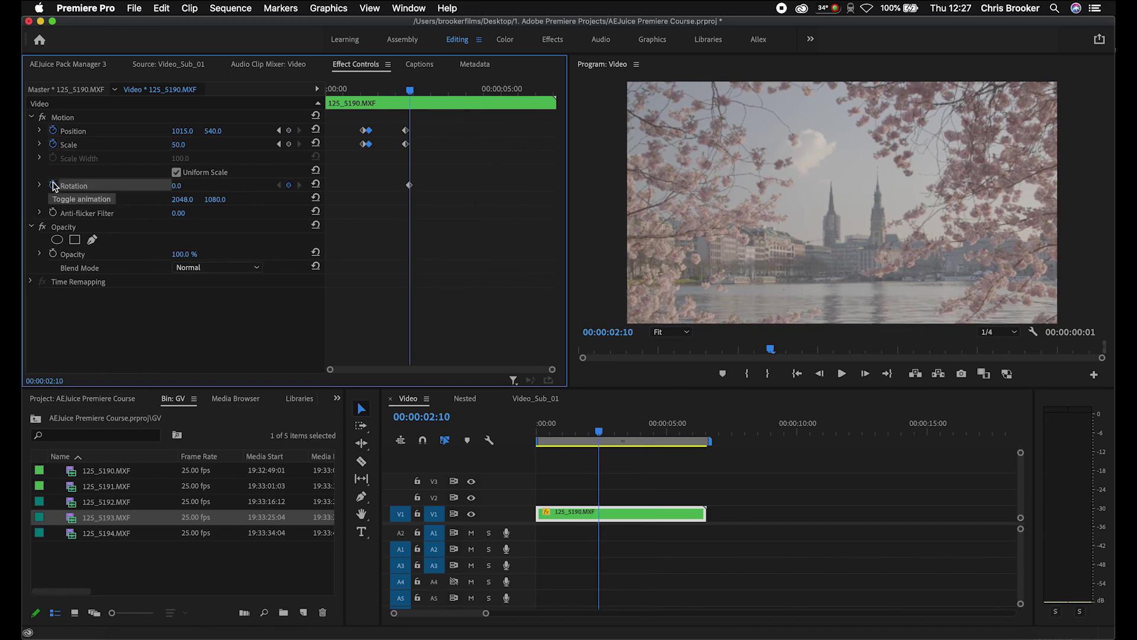
left_click_drag(412, 90, 439, 89)
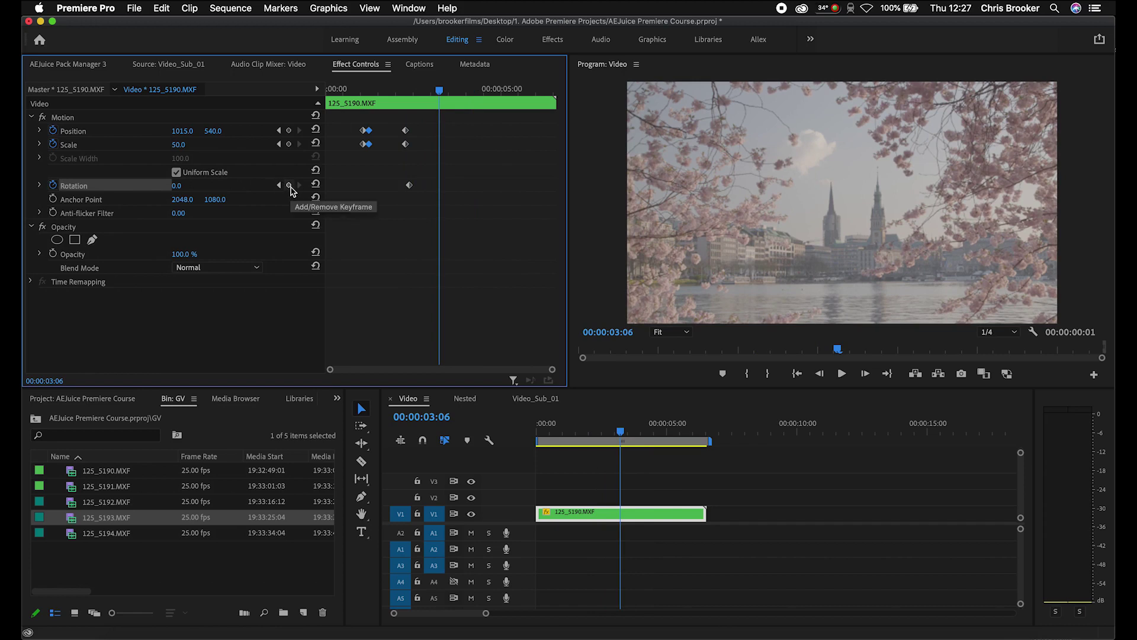
left_click(289, 186)
- Rotate the image clockwise at a point midway between the two Rotation keyframes and preview the animation
left_click_drag(440, 90, 424, 90)
left_click_drag(177, 185, 186, 186)
left_click_drag(424, 88, 359, 112)
key("space")
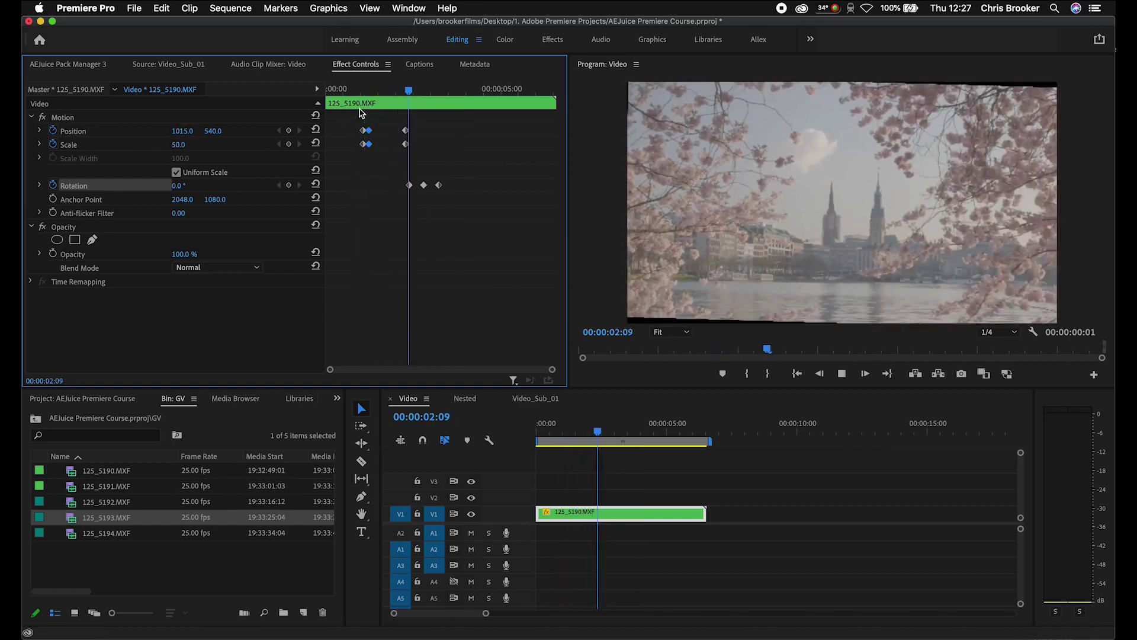
key("space")
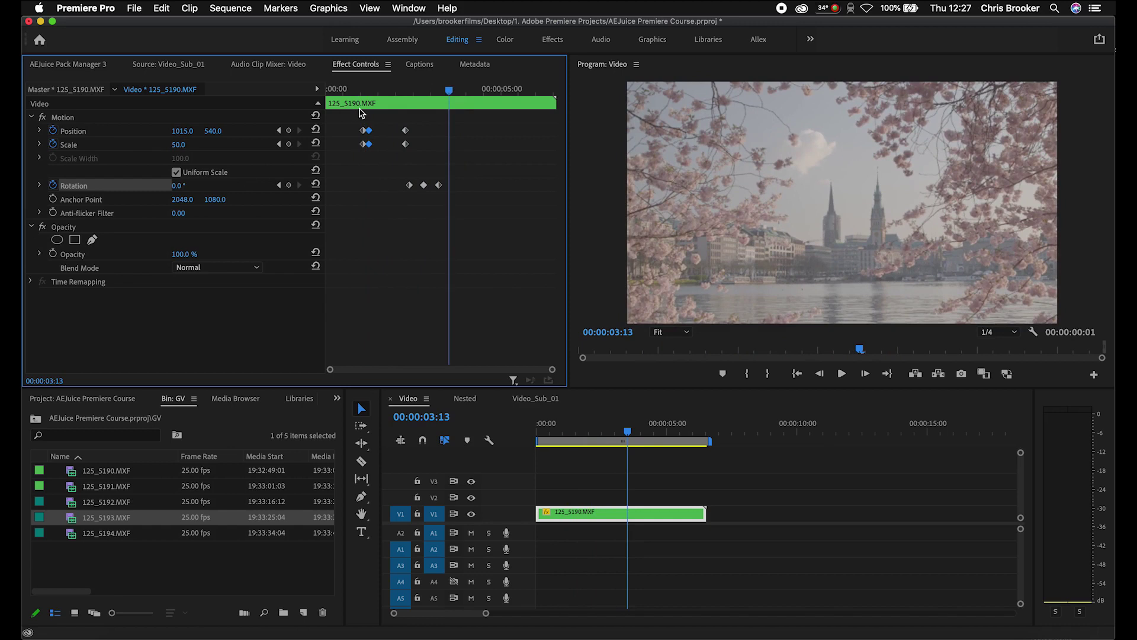
- Shift the clip's Anchor Point to 887, 1300
left_click(89, 201)
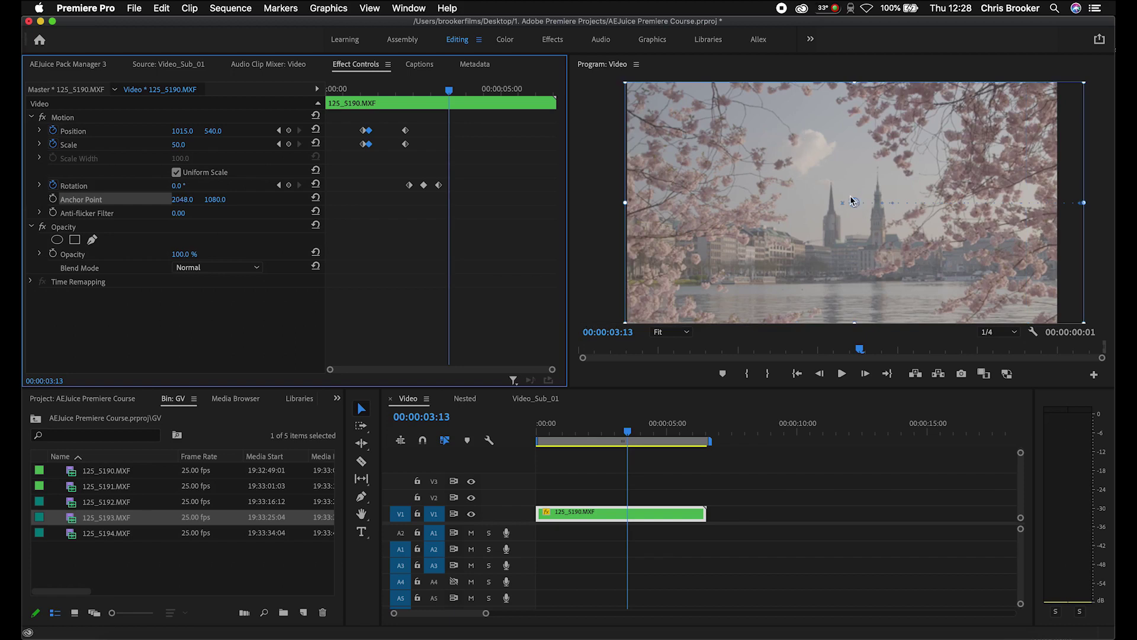
left_click_drag(185, 204, 400, 189)
left_click_drag(180, 199, 523, 35)
- Preview the zoom and rotation around the off-centre anchor point, and reset the Anchor Point to its default
left_click_drag(407, 86, 355, 89)
key("space")
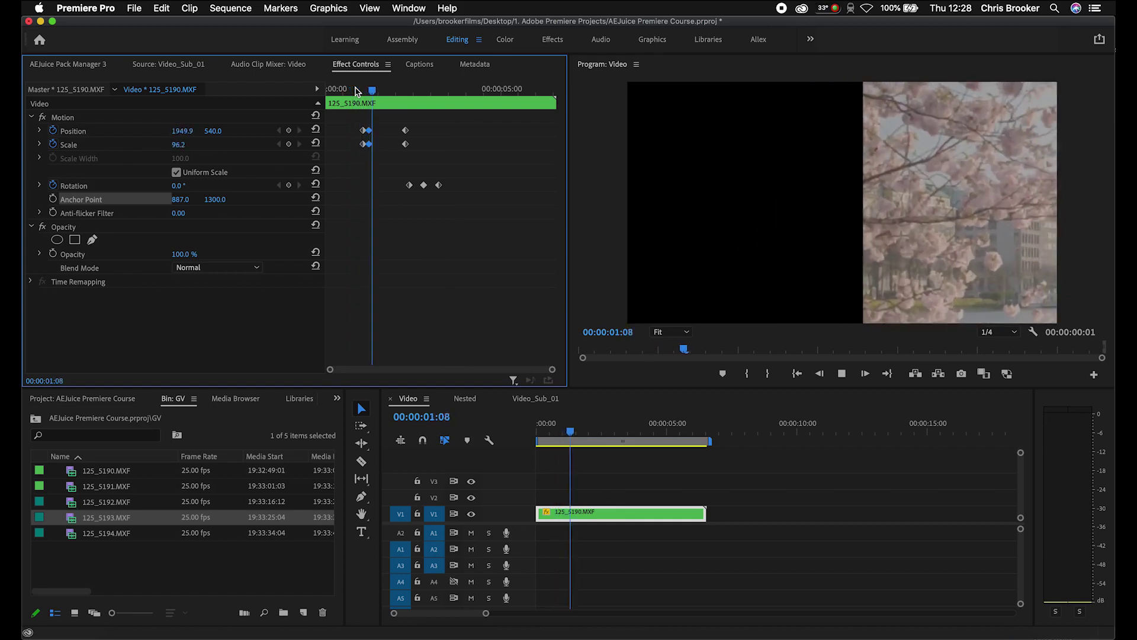
key("space")
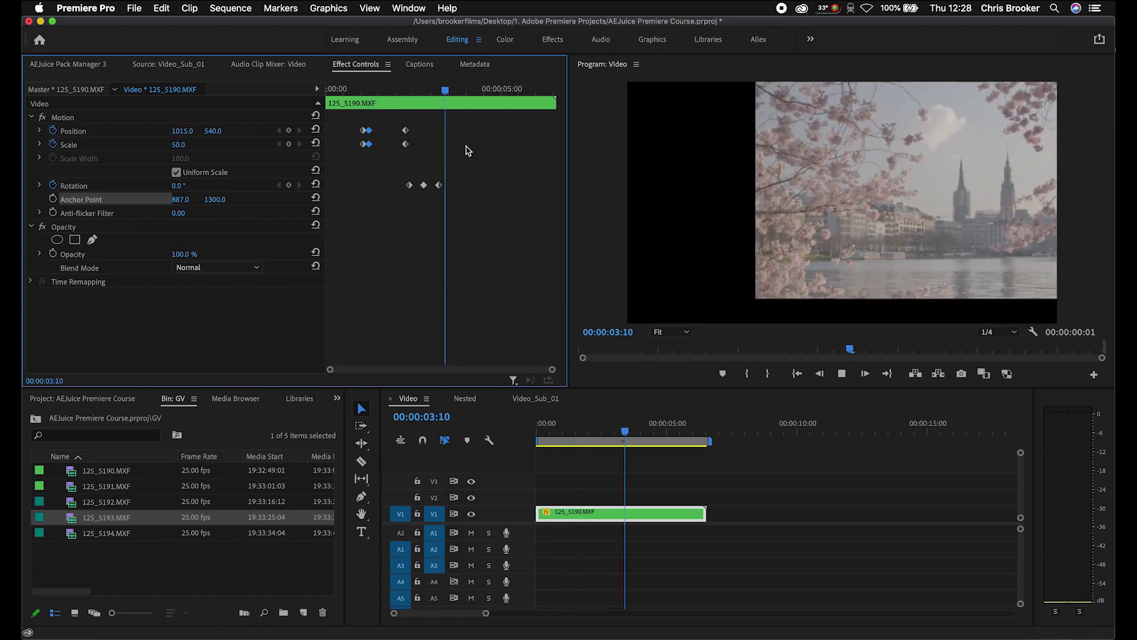
left_click_drag(431, 93, 406, 86)
key("space")
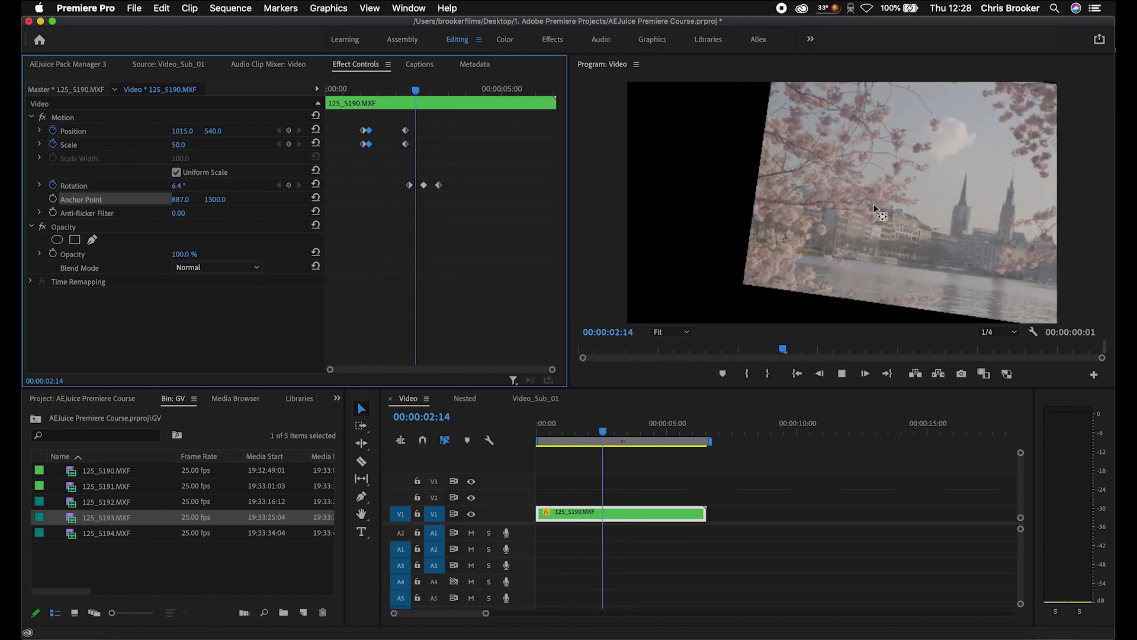
key("space")
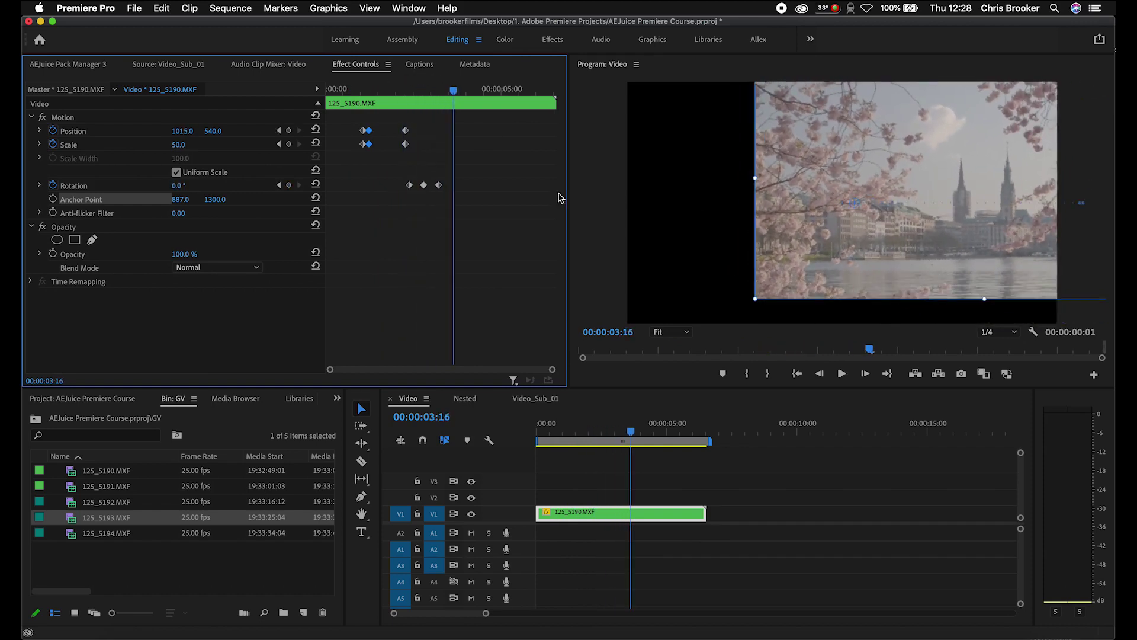
left_click(316, 197)
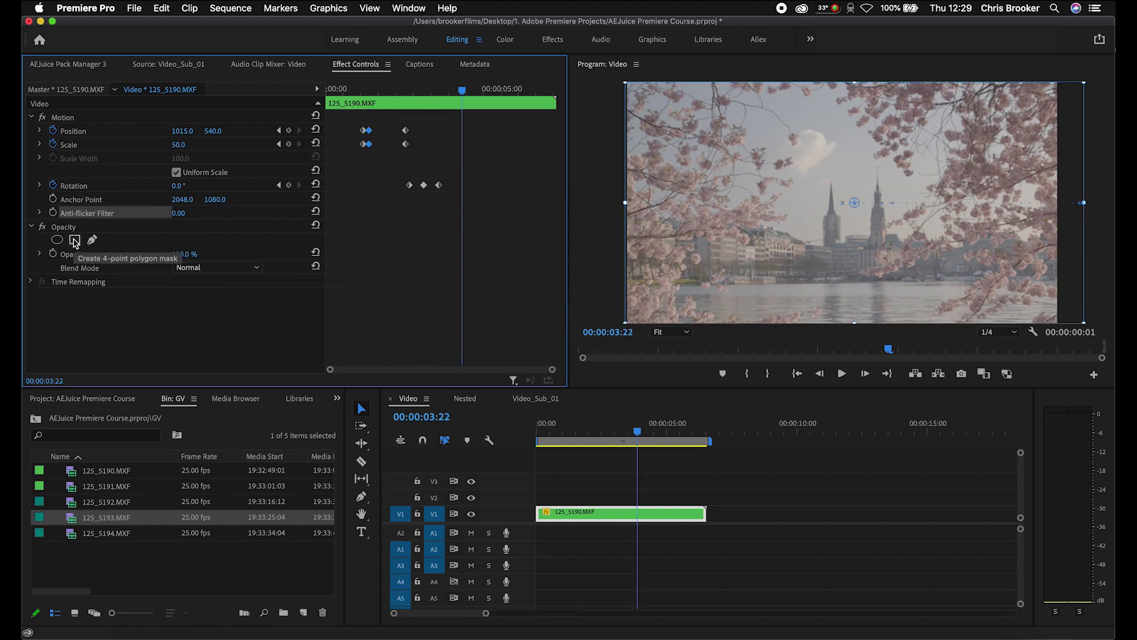
- Turn on Opacity animation at 00:00:03:13 with 100% opacity and add a 0% keyframe at 00:00:04:02
left_click_drag(462, 90, 449, 90)
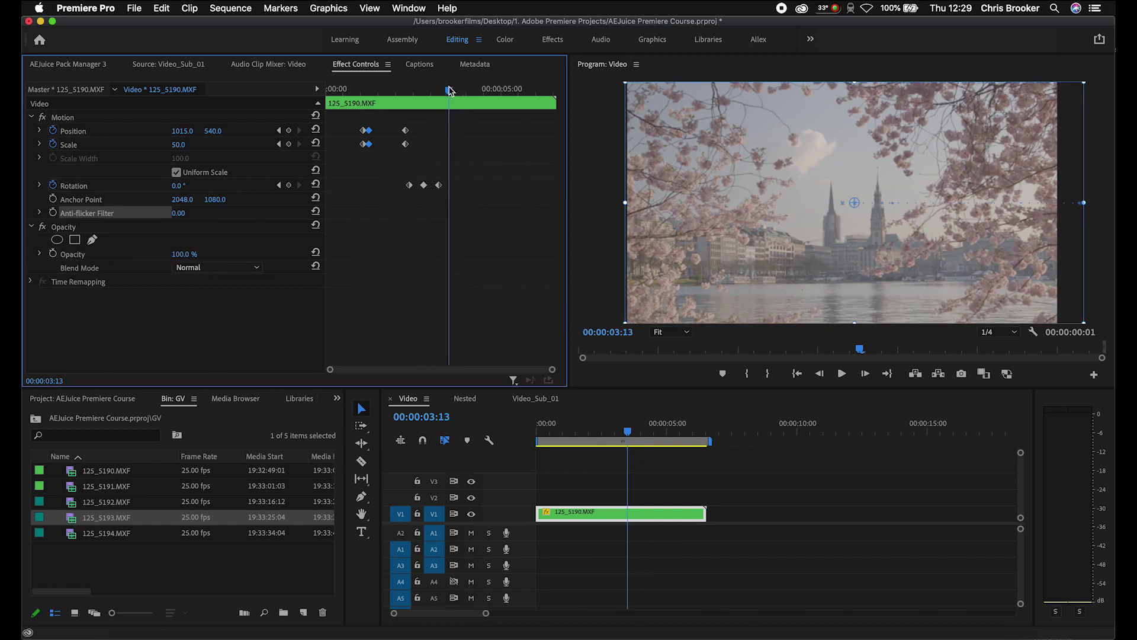
left_click(54, 255)
left_click_drag(450, 90, 468, 90)
left_click_drag(184, 255, 143, 255)
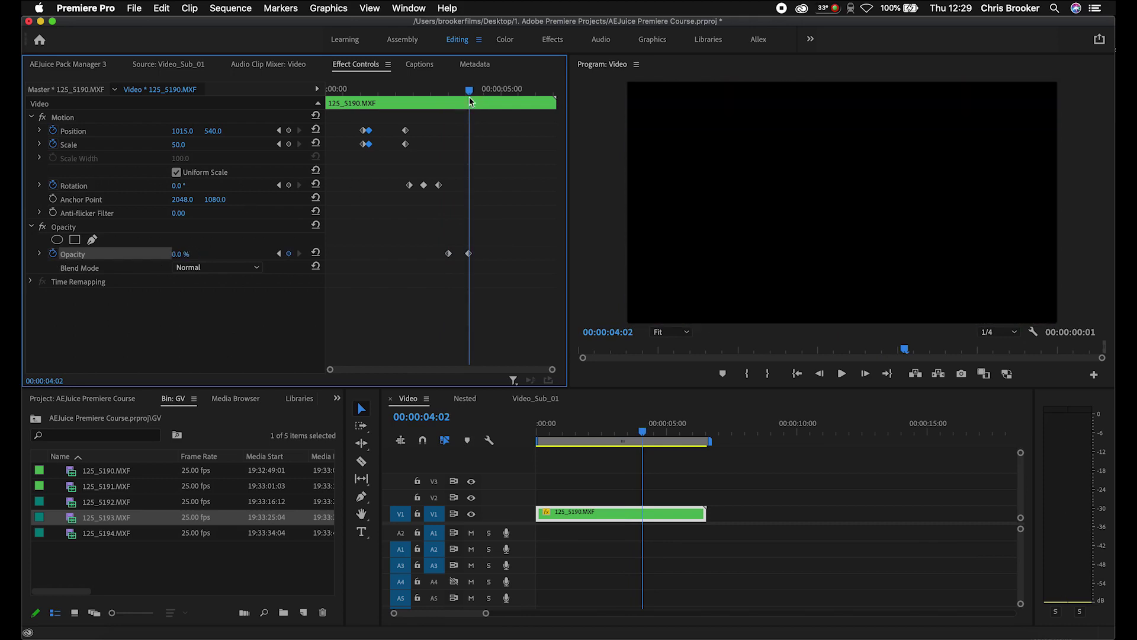
- Play back the section from the first Opacity keyframe to review the clip's fade-out
left_click_drag(472, 104, 445, 88)
key("space")
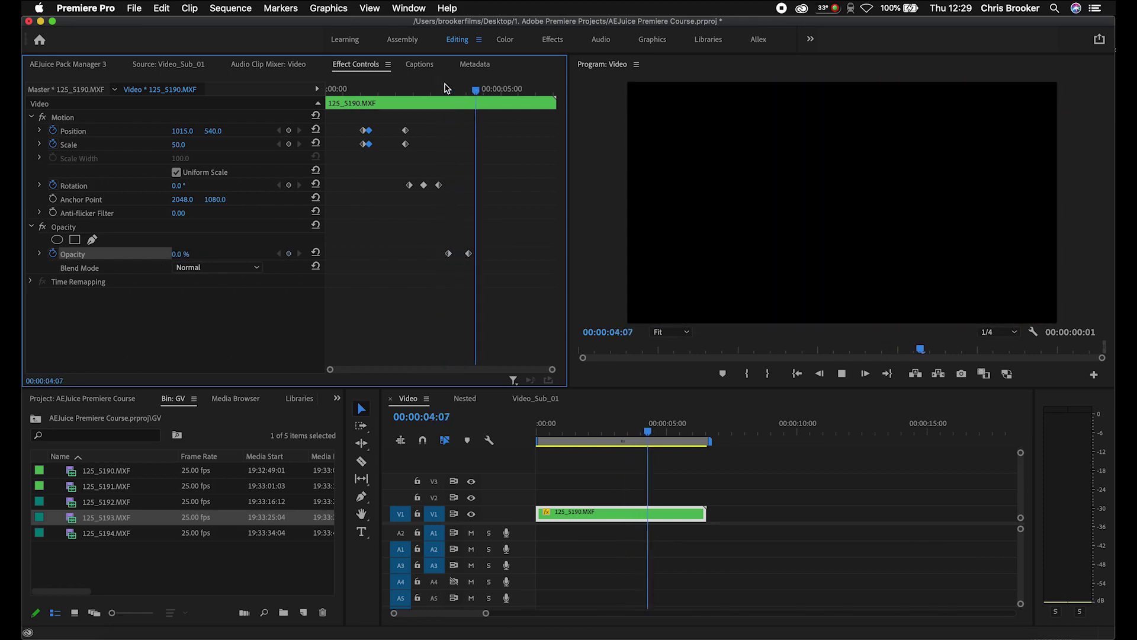
left_click(447, 88)
key("space")
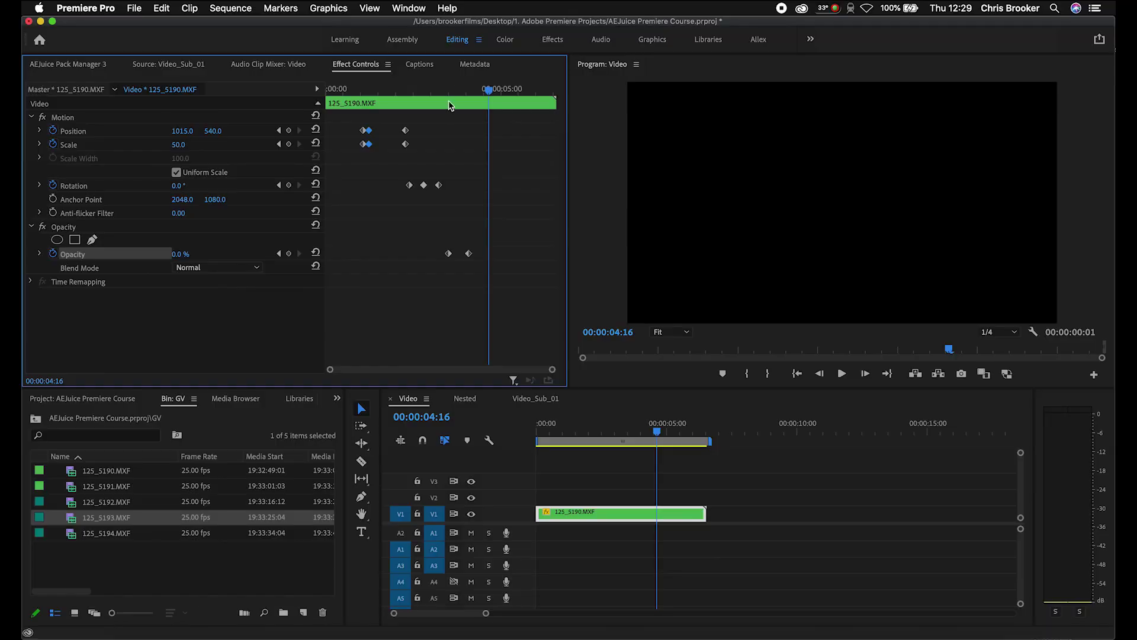
left_click(450, 88)
key("space")
key("space")
- Layer 125_5190.MXF on V2 above 125_5194.MXF on V1 and preview the fade between the two clips
left_click_drag(606, 513, 604, 496)
left_click_drag(98, 534, 563, 525)
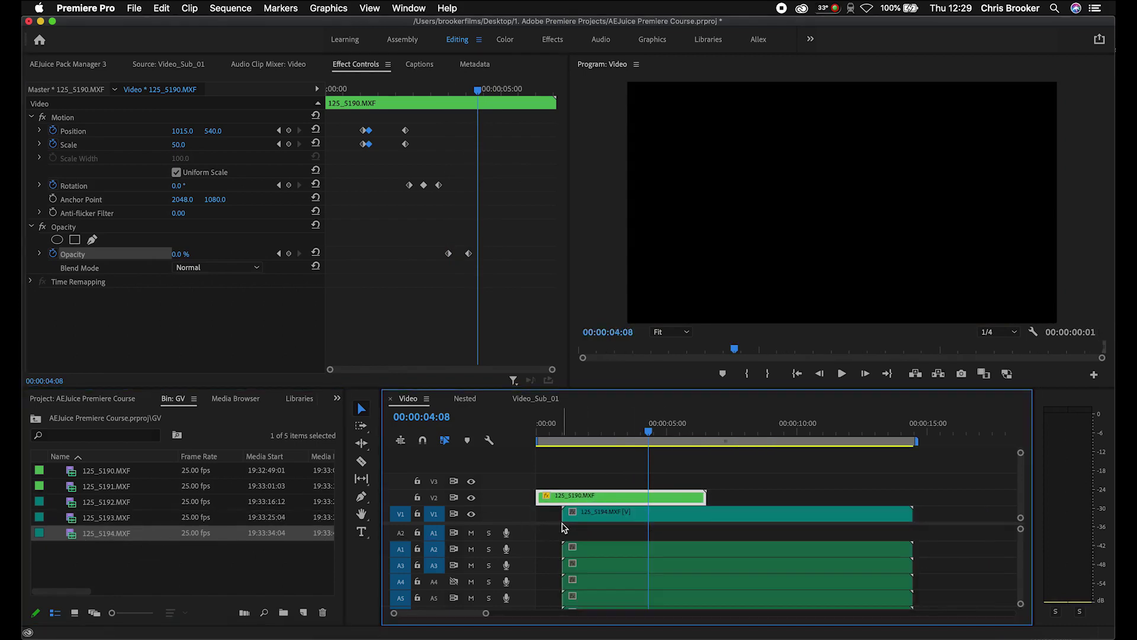
left_click(481, 109)
left_click_drag(460, 89, 449, 89)
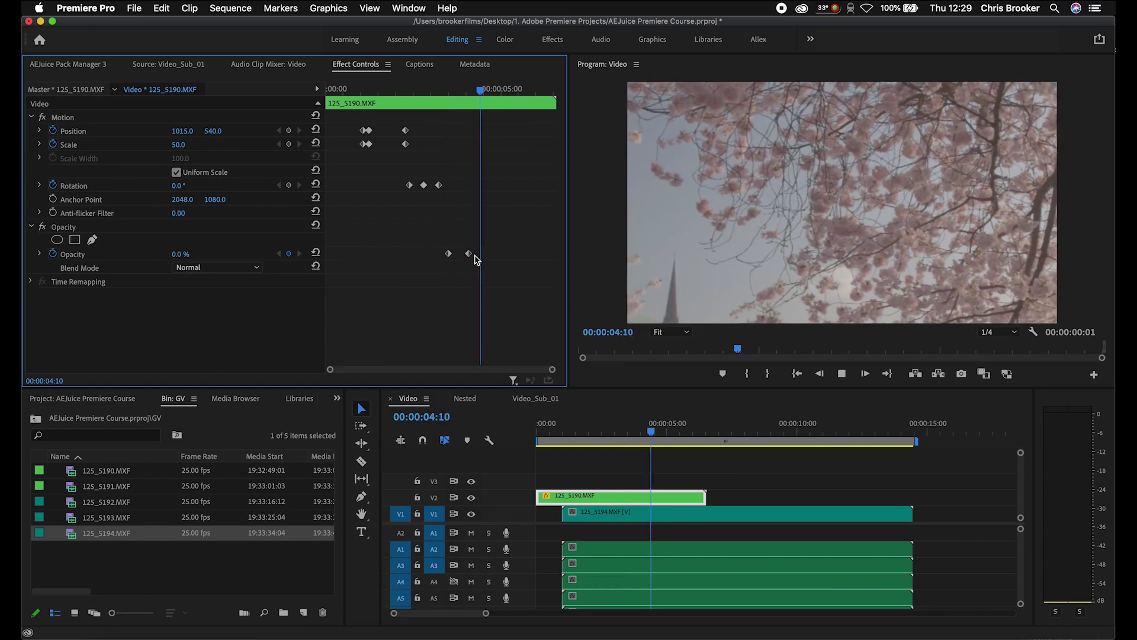
key("space")
left_click(452, 89)
key("space")
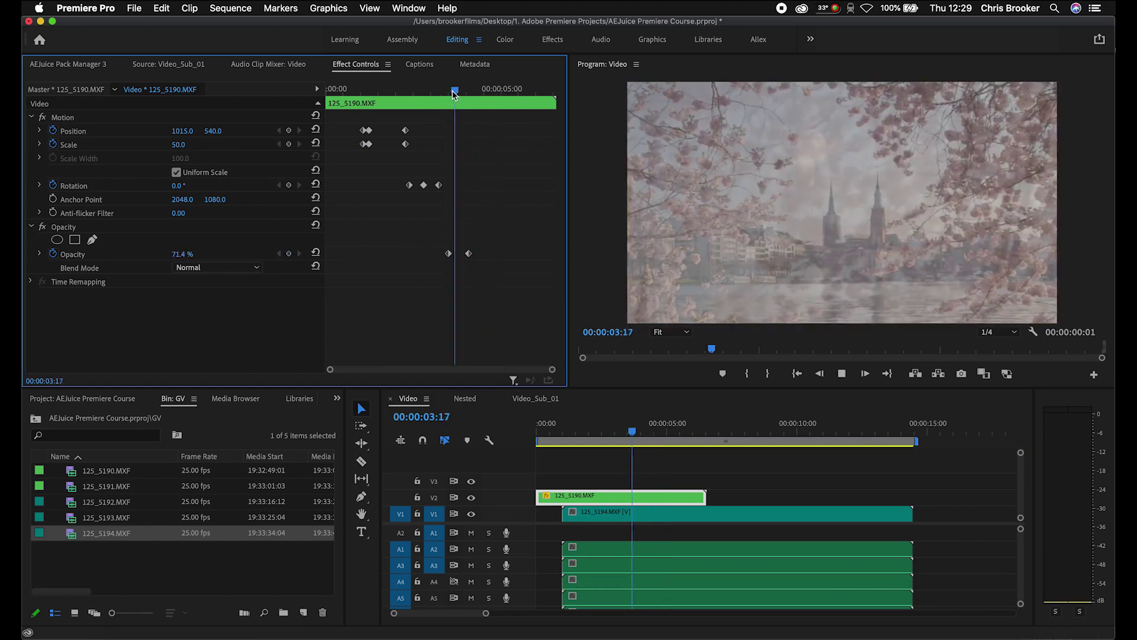
key("space")
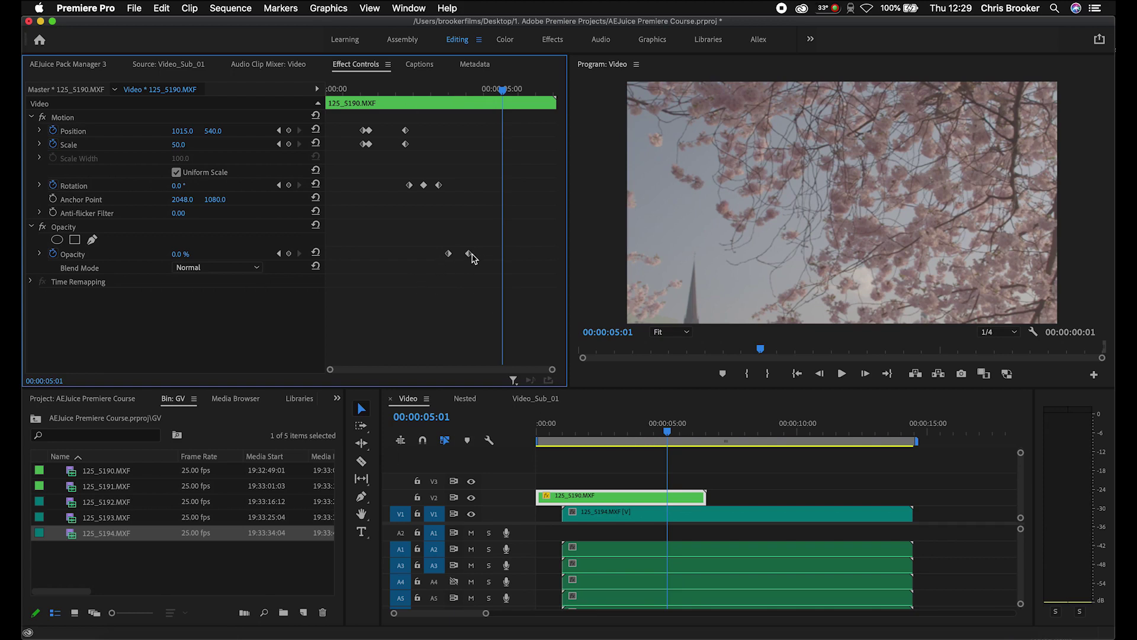
- Move the 0% Opacity keyframe close to the end of the clip and preview the longer fade
left_click_drag(468, 253, 535, 255)
left_click_drag(492, 93, 450, 91)
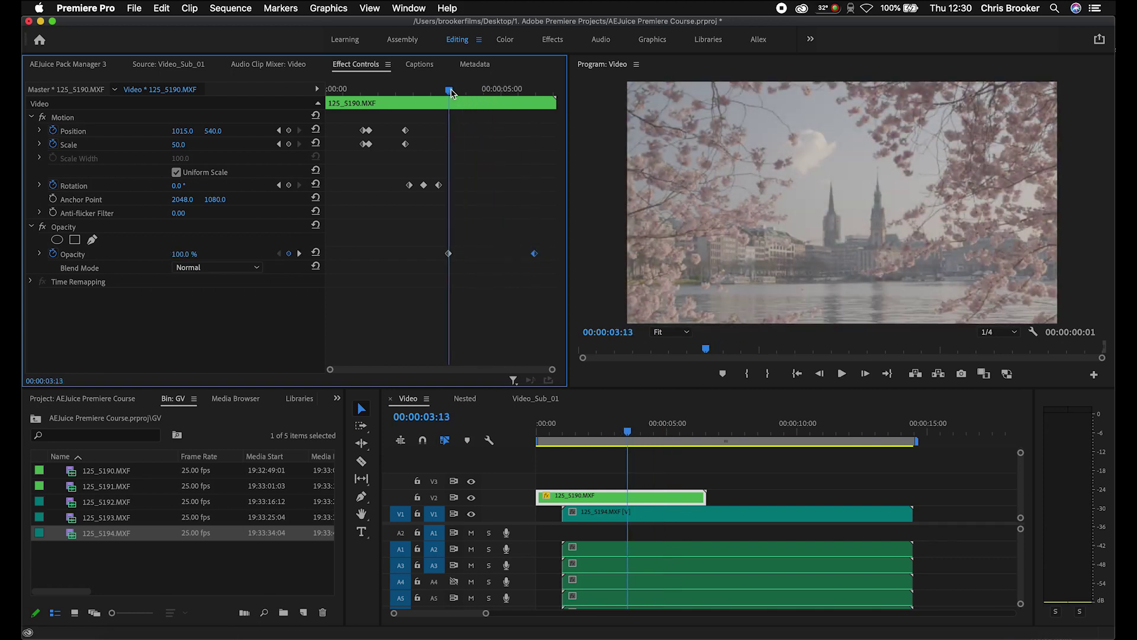
key("space")
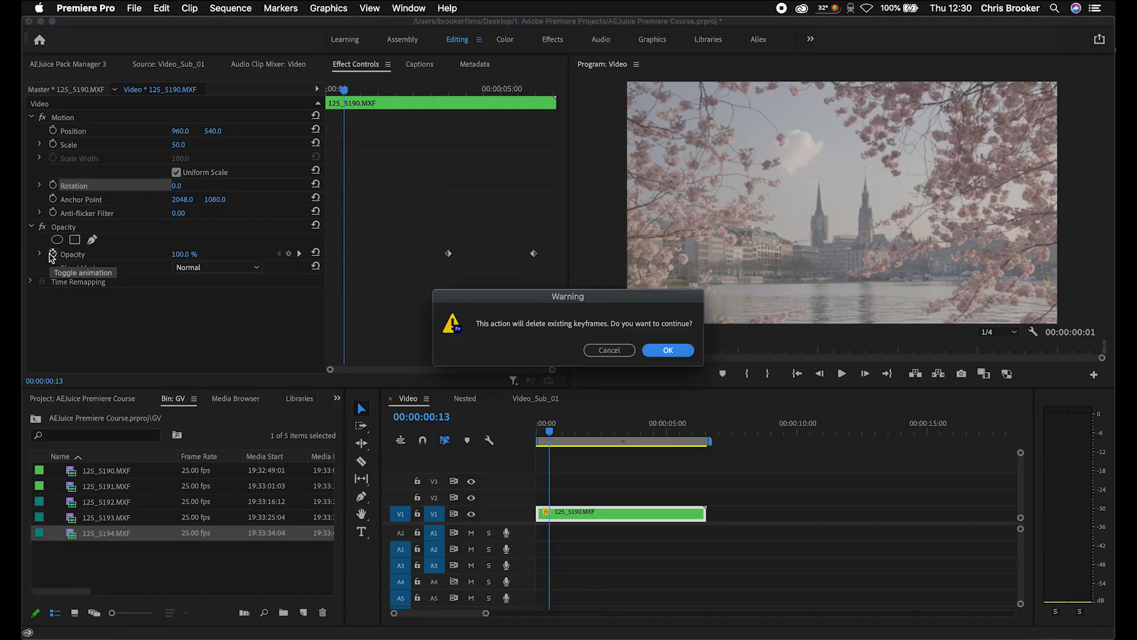
- Delete the clip's Opacity keyframes and show the Effects library
key("Return")
left_click(337, 398)
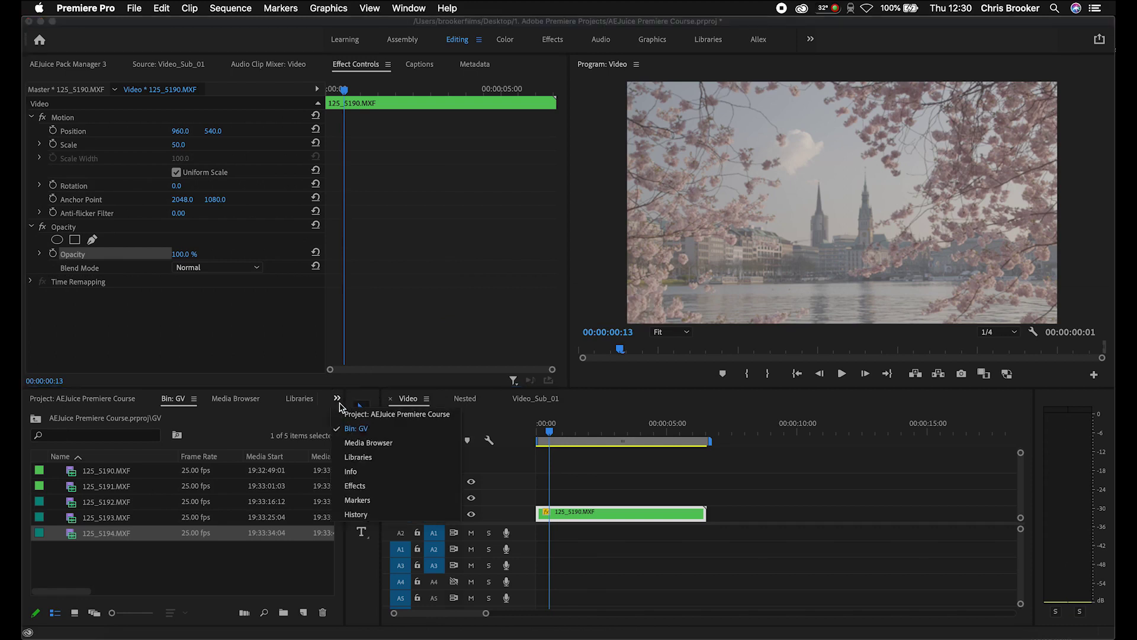
left_click(353, 486)
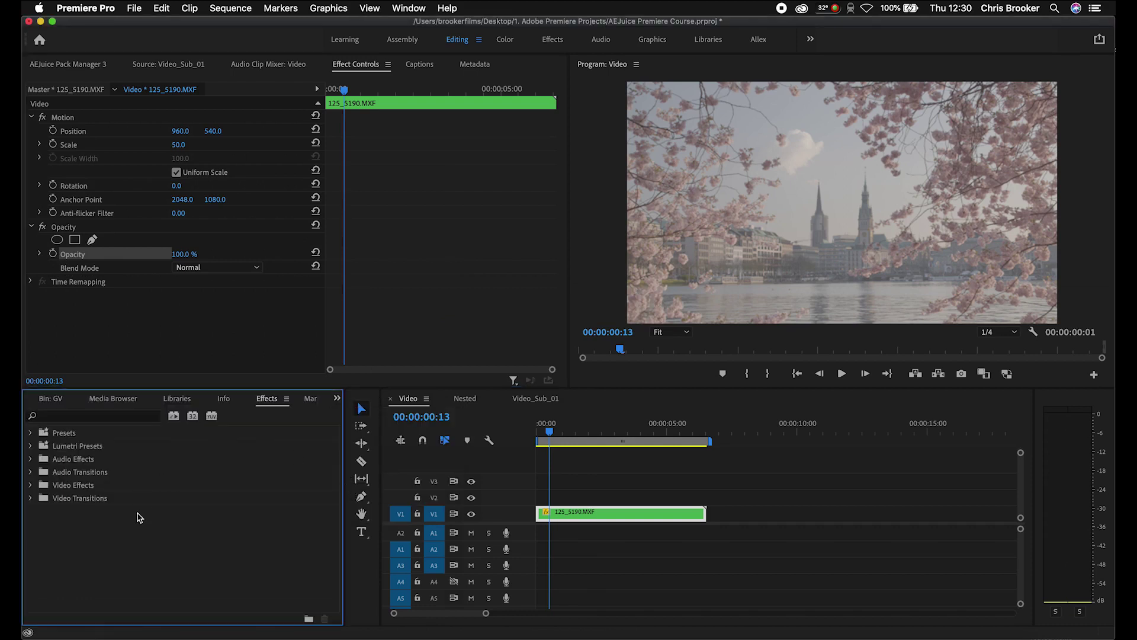
- Check the list of available program windows and browse the Video Effects categories in an enlarged Effects library
left_click(402, 9)
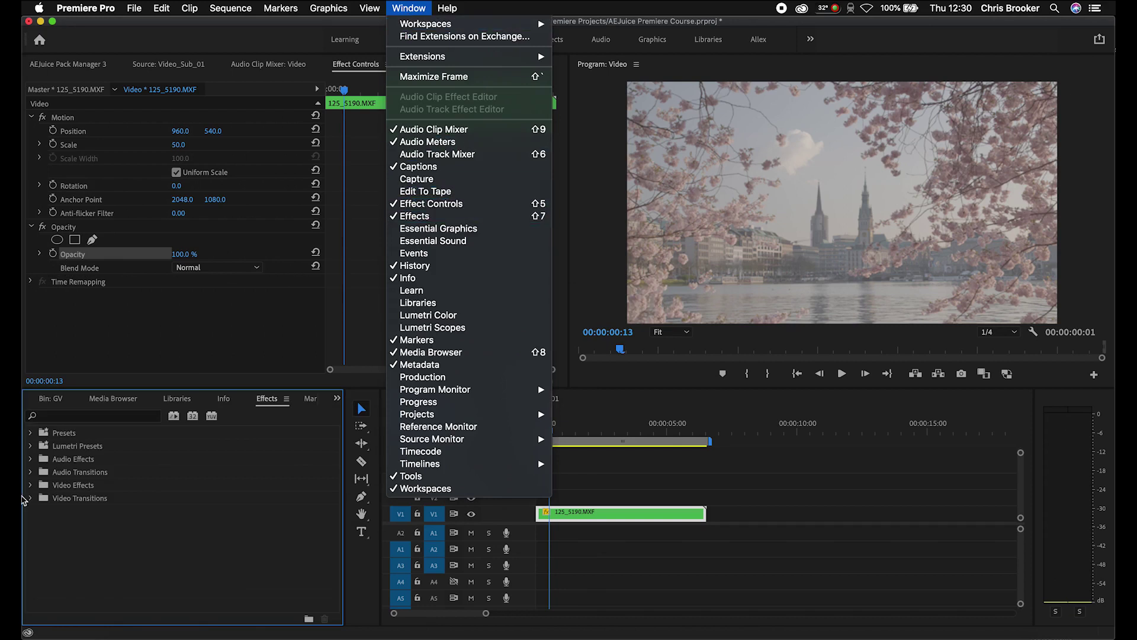
left_click(59, 441)
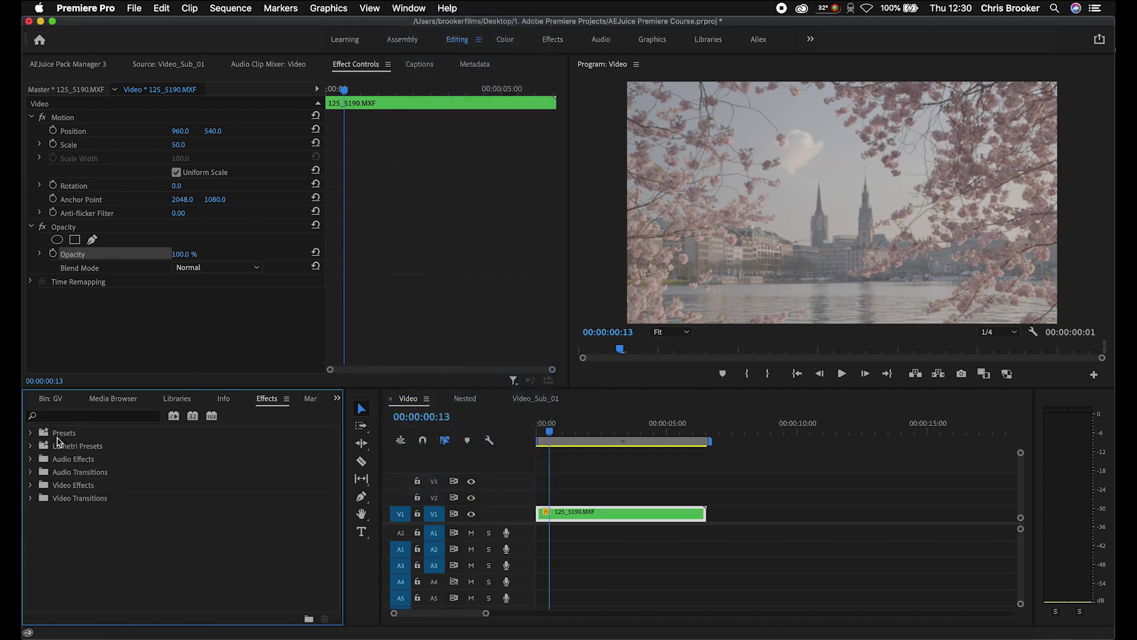
left_click(36, 486)
scroll(35, 488, "down", 5)
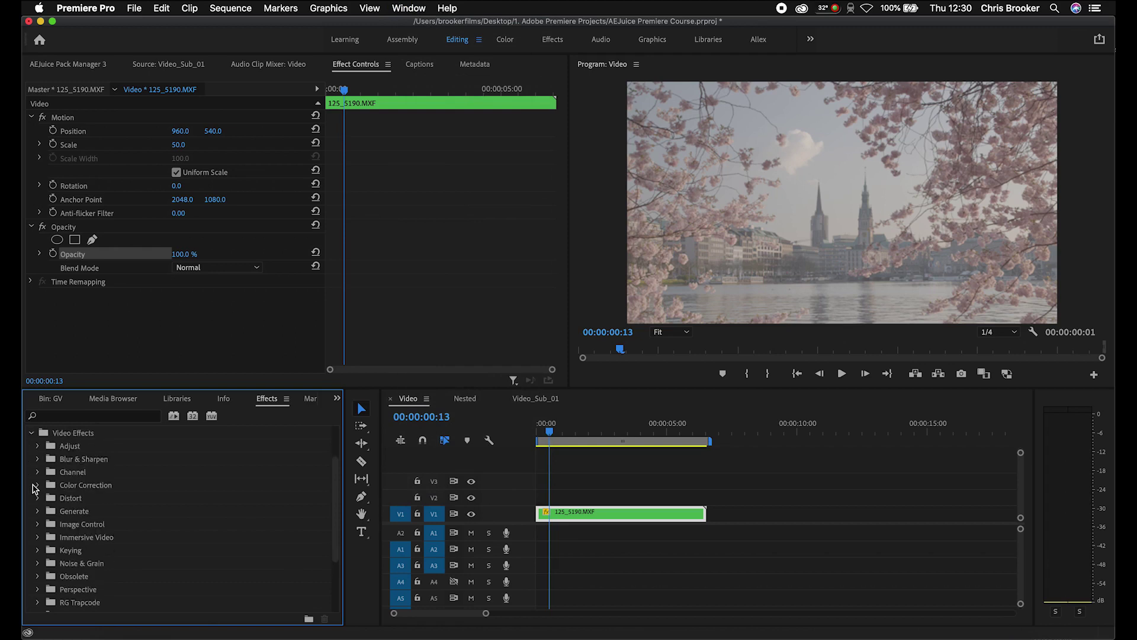
scroll(35, 489, "down", 1)
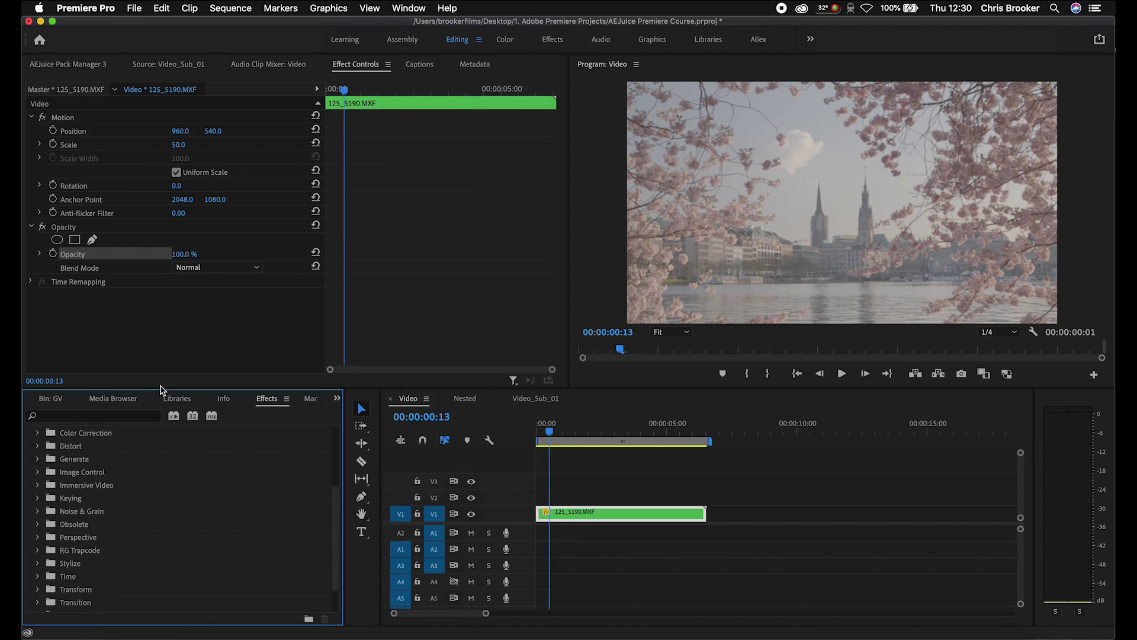
left_click_drag(157, 389, 158, 350)
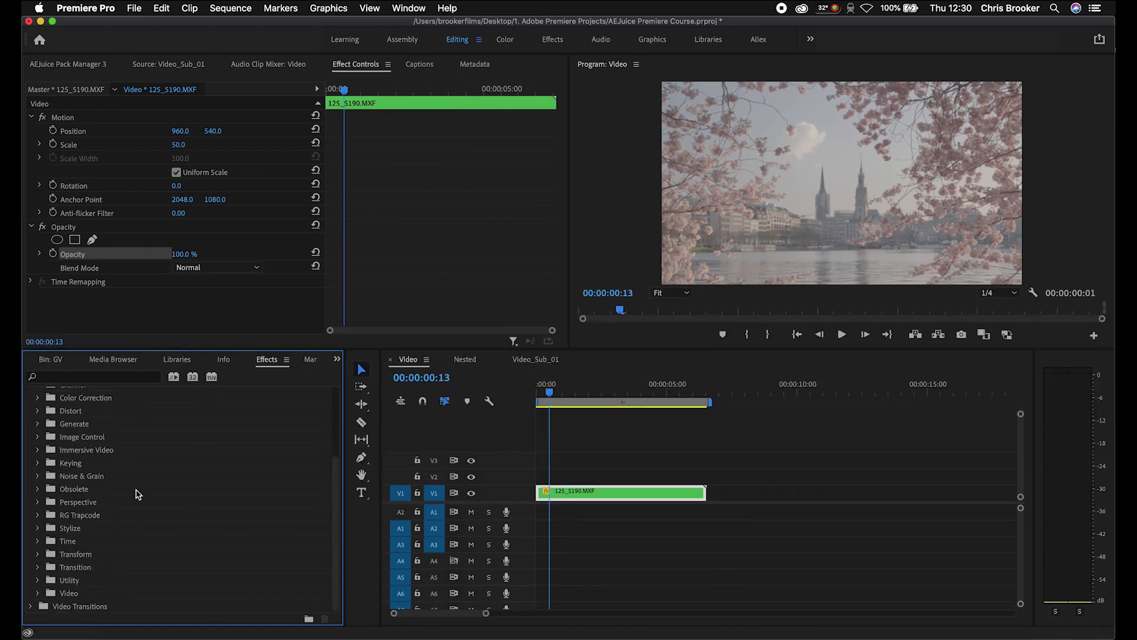
scroll(135, 494, "up", 5)
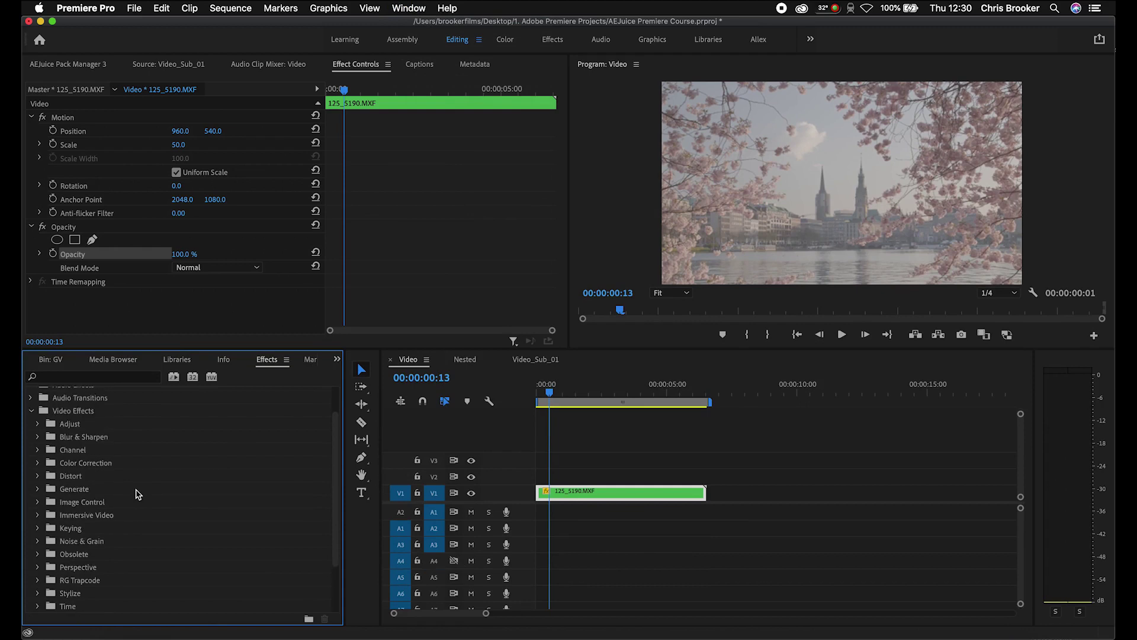
- Search the effects for "leve" and apply the Levels video effect to 125_5190.MXF
left_click(122, 379)
type("leve")
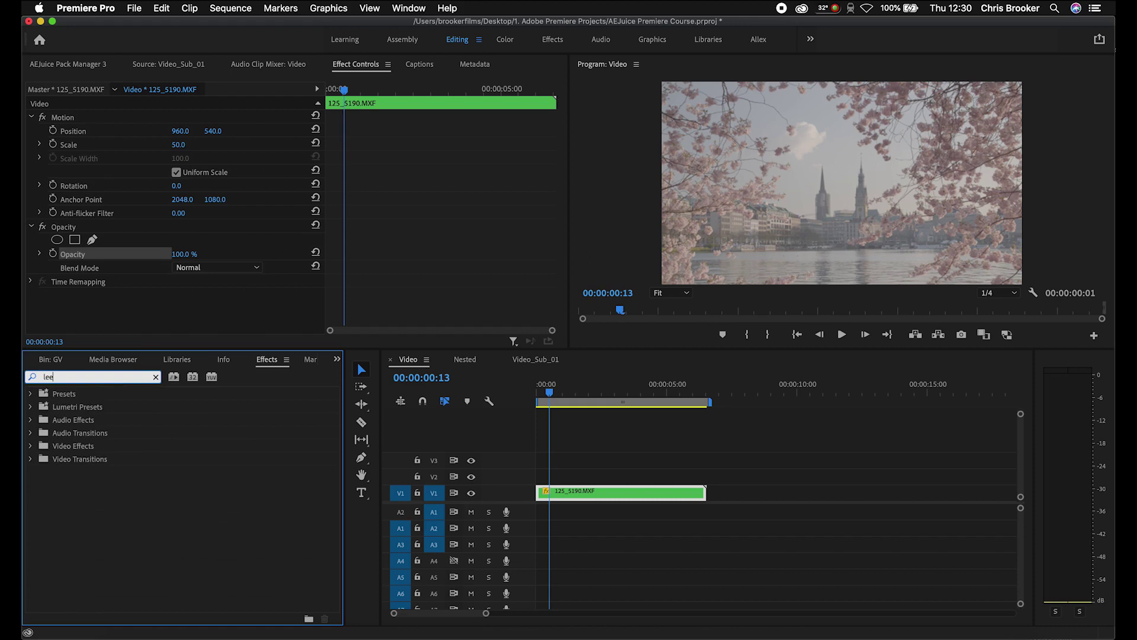
left_click(77, 566)
left_click_drag(72, 566, 599, 493)
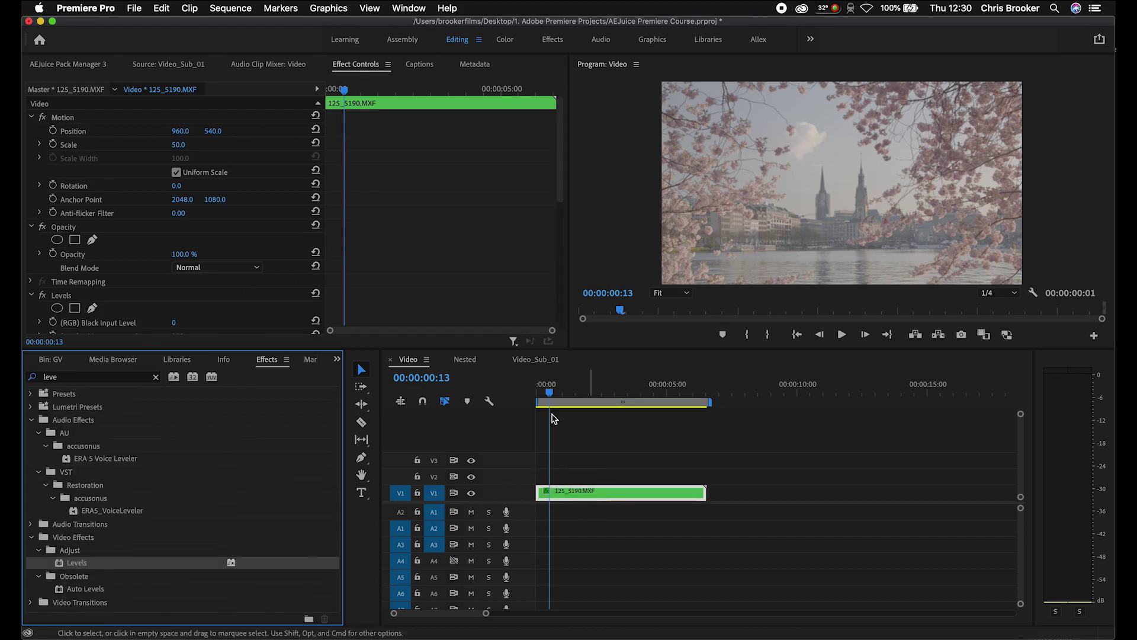
- Examine the Levels effect's RGB input, output and gamma parameters and its separate colour channel settings
scroll(408, 223, "down", 5)
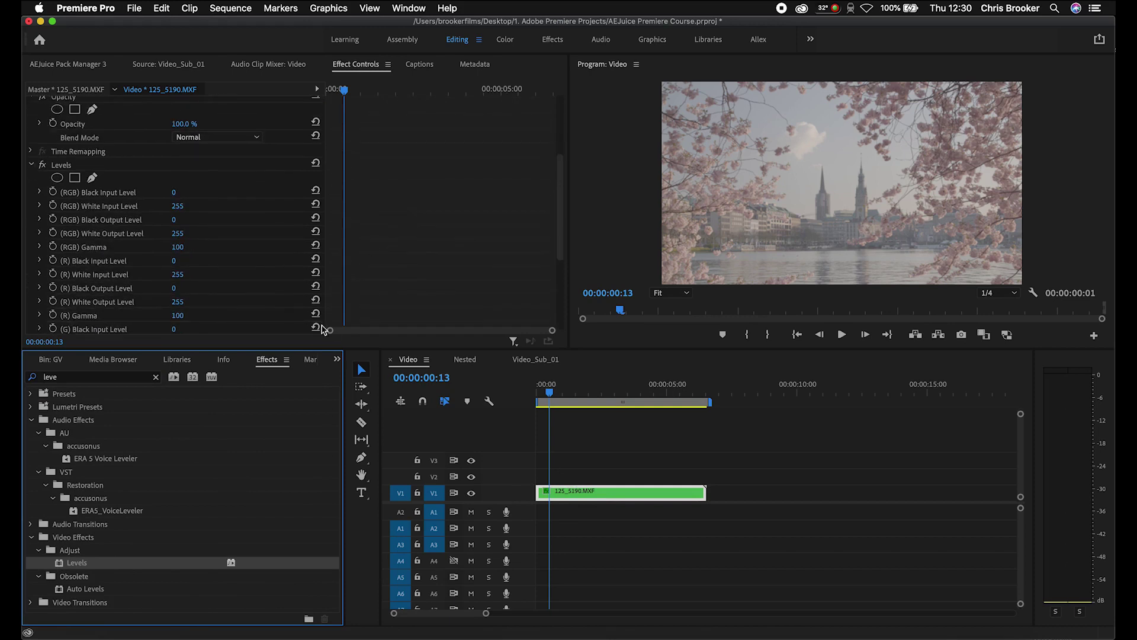
left_click_drag(320, 348, 319, 393)
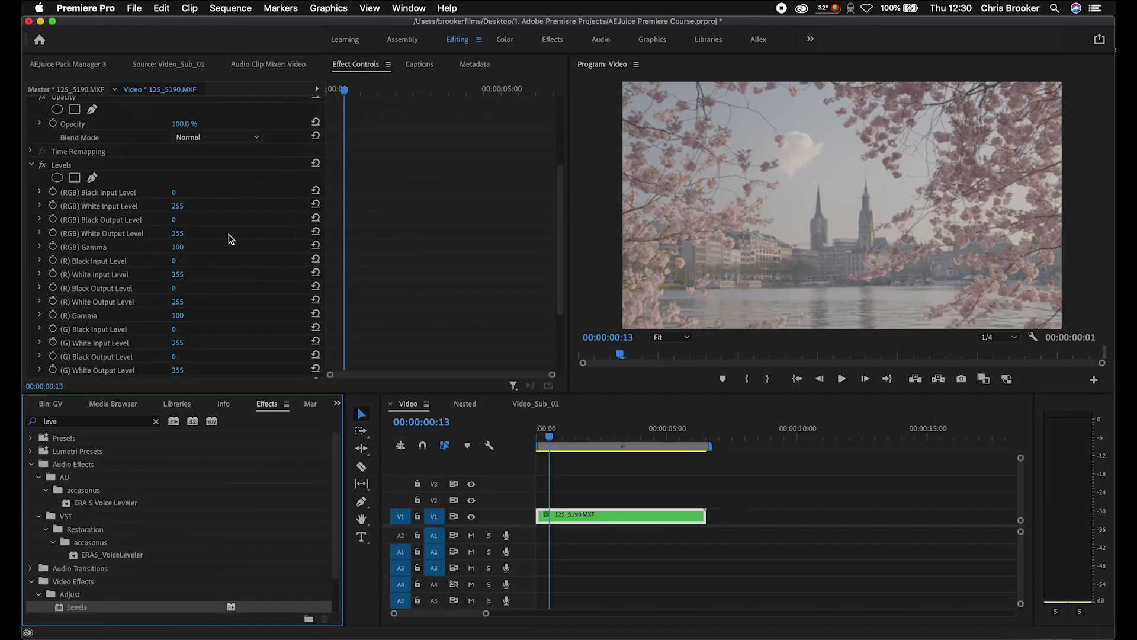
scroll(231, 239, "down", 3)
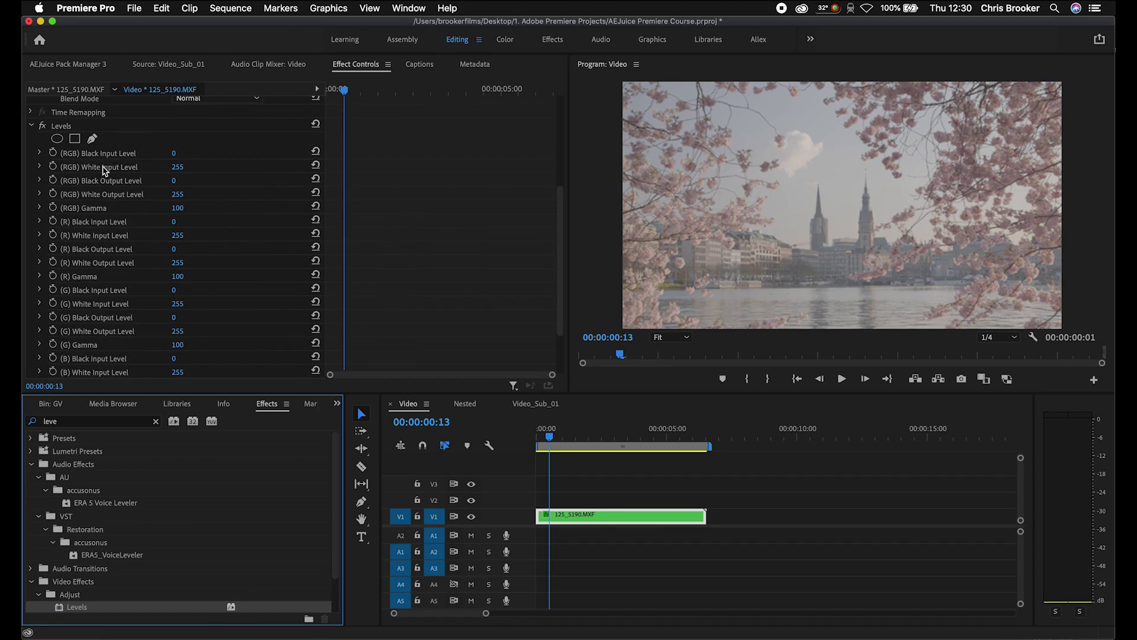
left_click(112, 180)
left_click(110, 194)
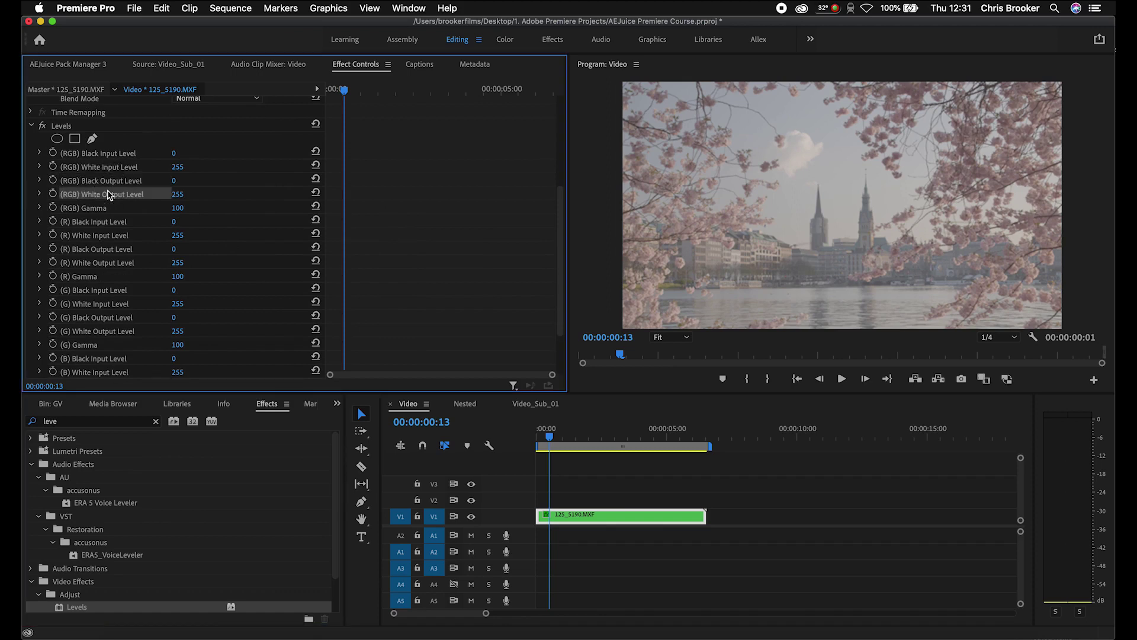
left_click(95, 207)
scroll(95, 208, "down", 2)
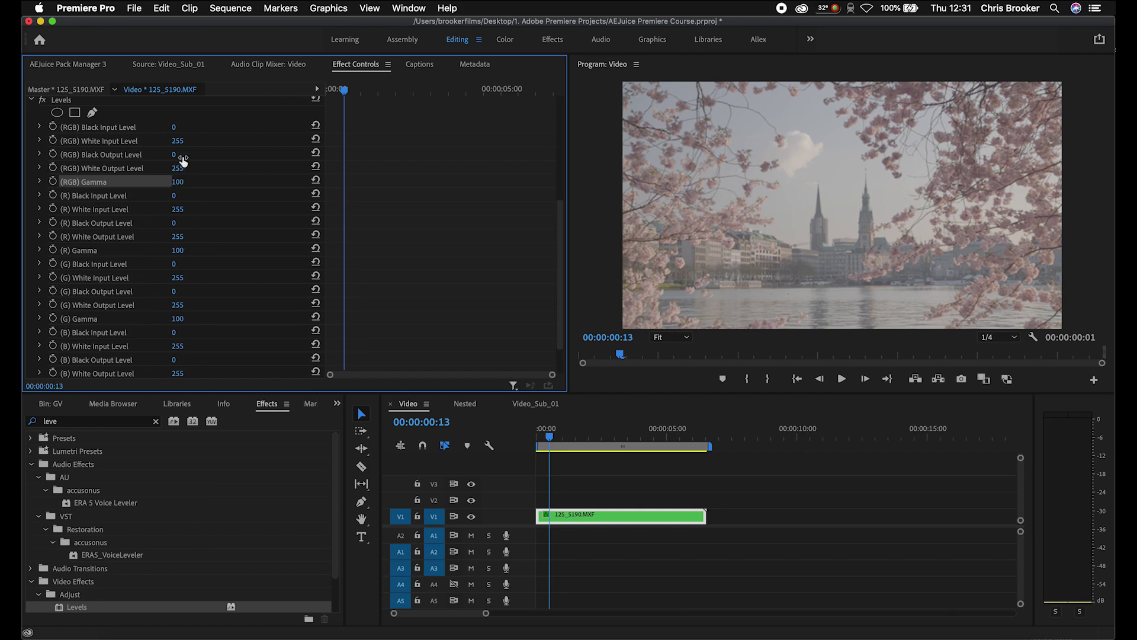
left_click(113, 141)
left_click_drag(177, 140, 178, 141)
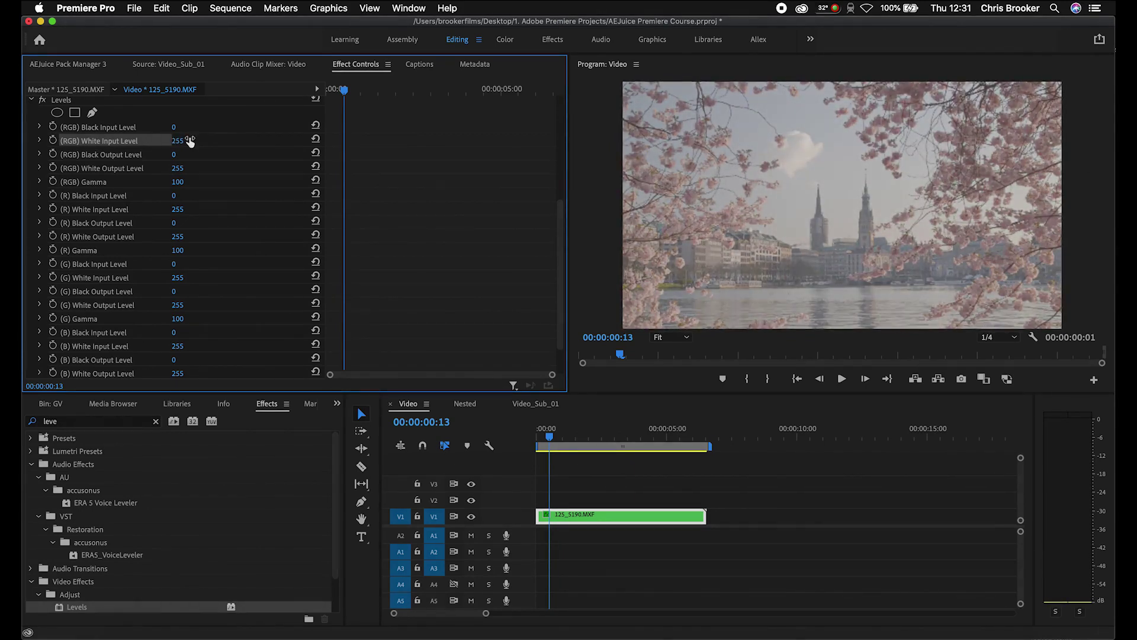
- Turn on (RGB) White Input Level animation at 00:00:02:10 and set the level to 151 at 00:00:02:12
scroll(388, 193, "up", 3)
left_click_drag(345, 90, 413, 94)
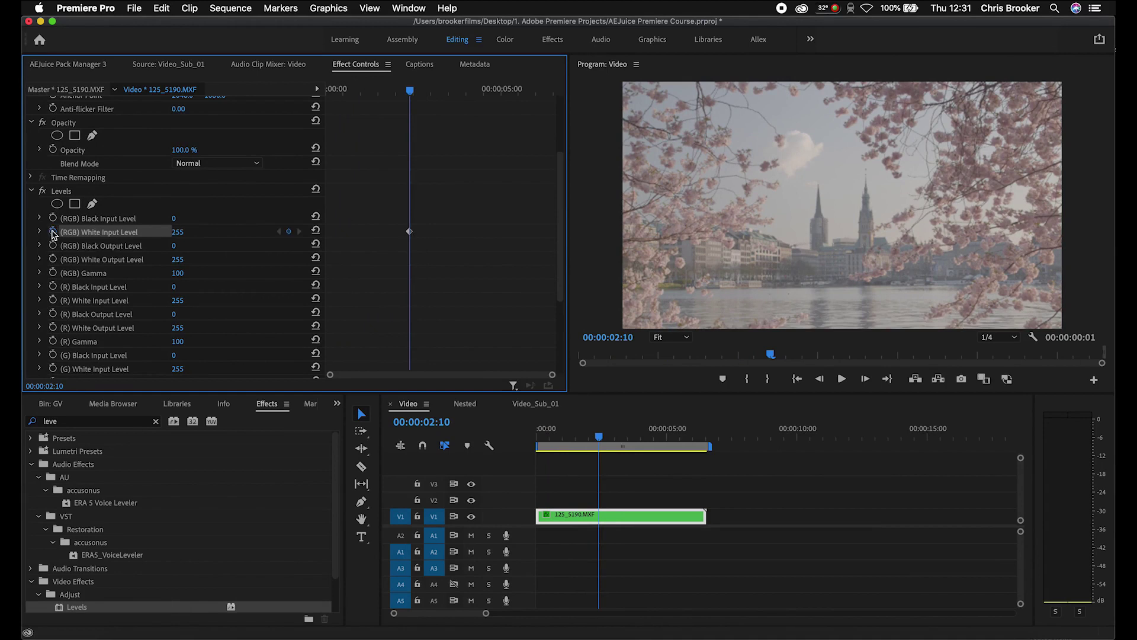
key("Right")
key("Right")
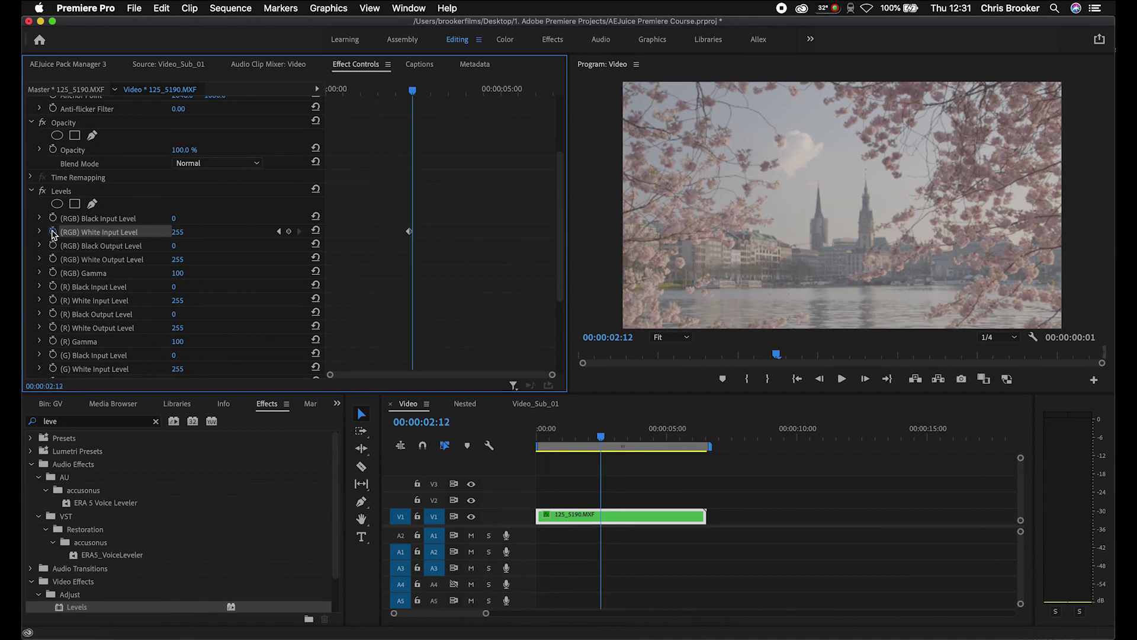
scroll(335, 257, "up", 5)
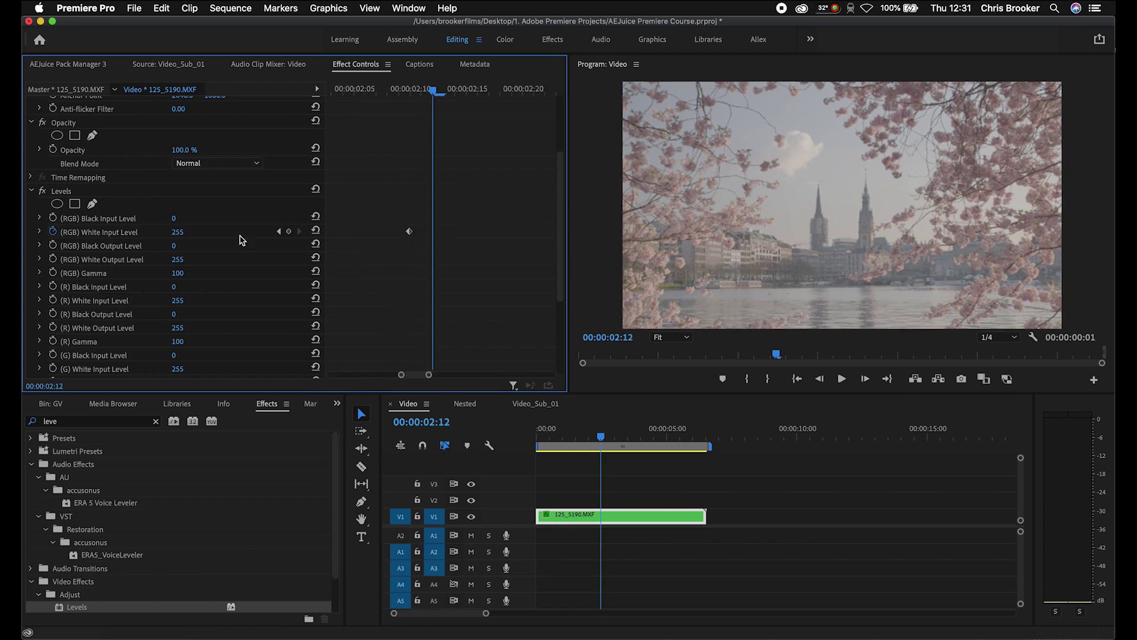
left_click_drag(178, 232, 118, 232)
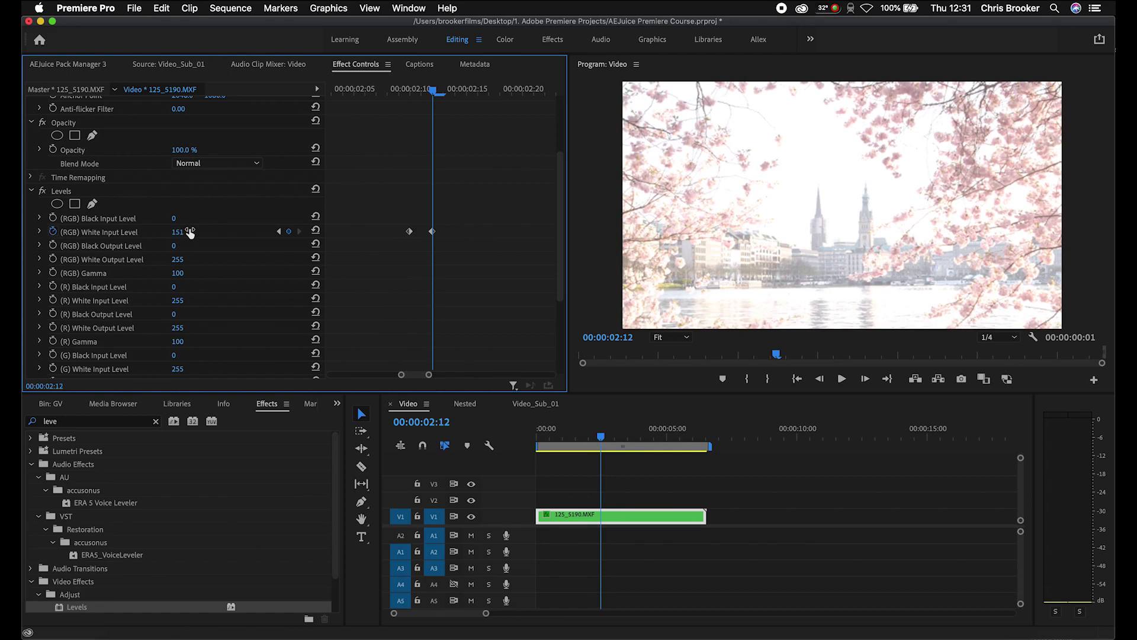
- Return the (RGB) White Input Level to 255 two frames after the 151 keyframe and preview the flash
key("Right")
key("Right")
left_click_drag(189, 232, 251, 232)
left_click_drag(418, 89, 370, 84)
key("space")
key("space")
- Move the first (RGB) White Input Level keyframe to 00:00:02:07 and the last to about 00:00:02:20, and preview the slower flash
key("minus")
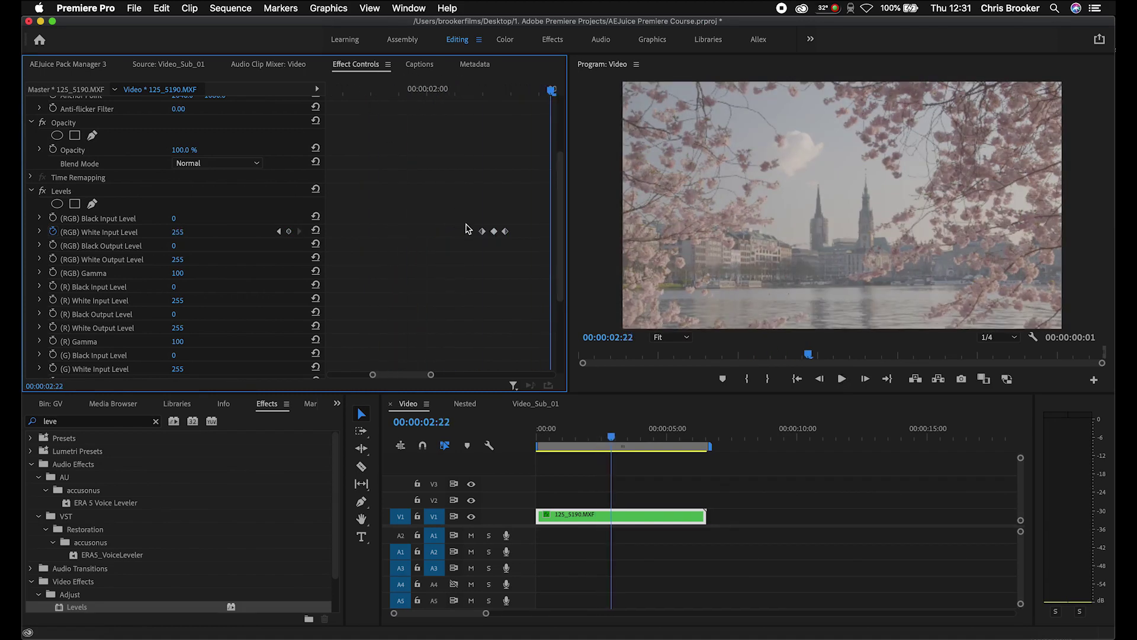
left_click_drag(483, 231, 540, 231)
mouse_move(459, 94)
left_mouse_down()
mouse_move(533, 95)
mouse_move(460, 96)
left_mouse_up()
key("space")
left_click(459, 95)
key("space")
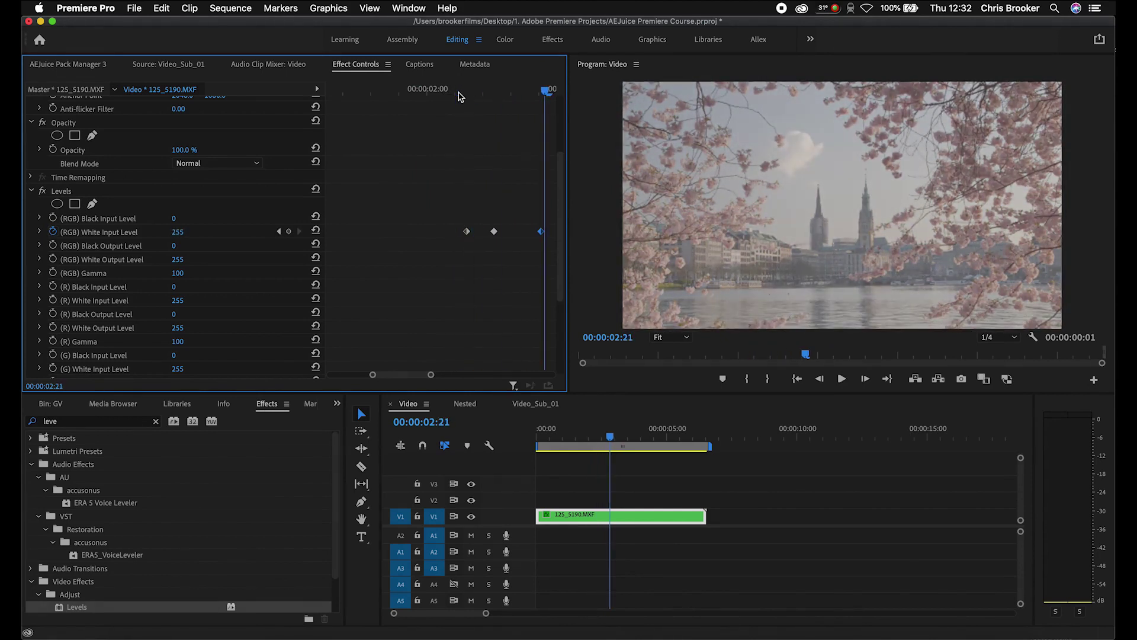
- Set the (R) Black Output Level to 255 at 00:00:02:12 and turn on its animation there
left_click(496, 90)
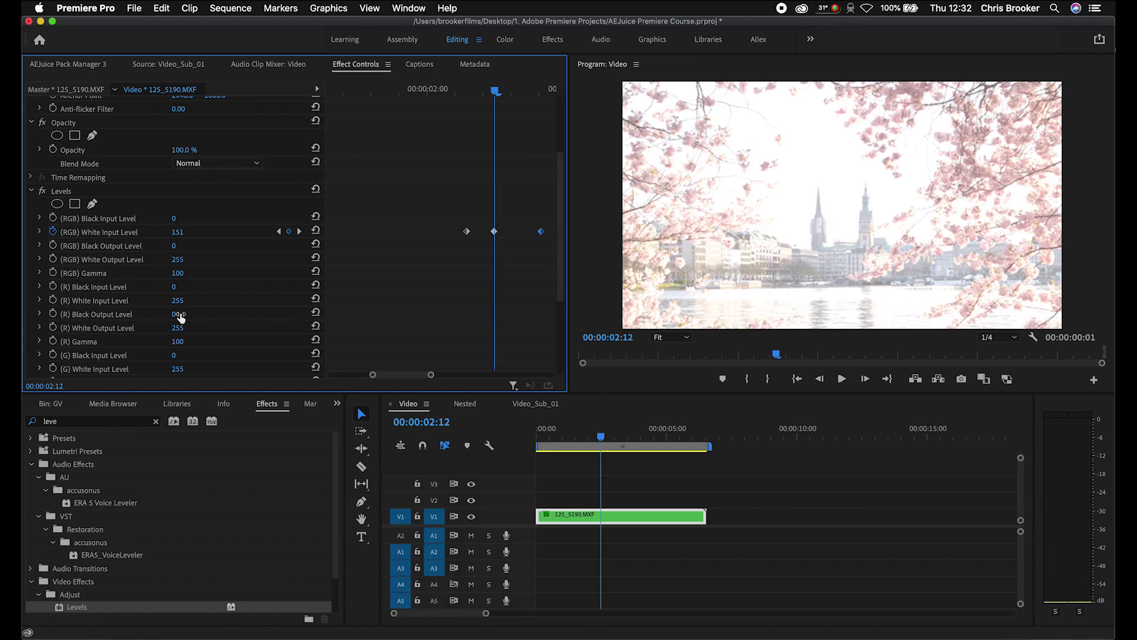
left_click_drag(174, 314, 244, 314)
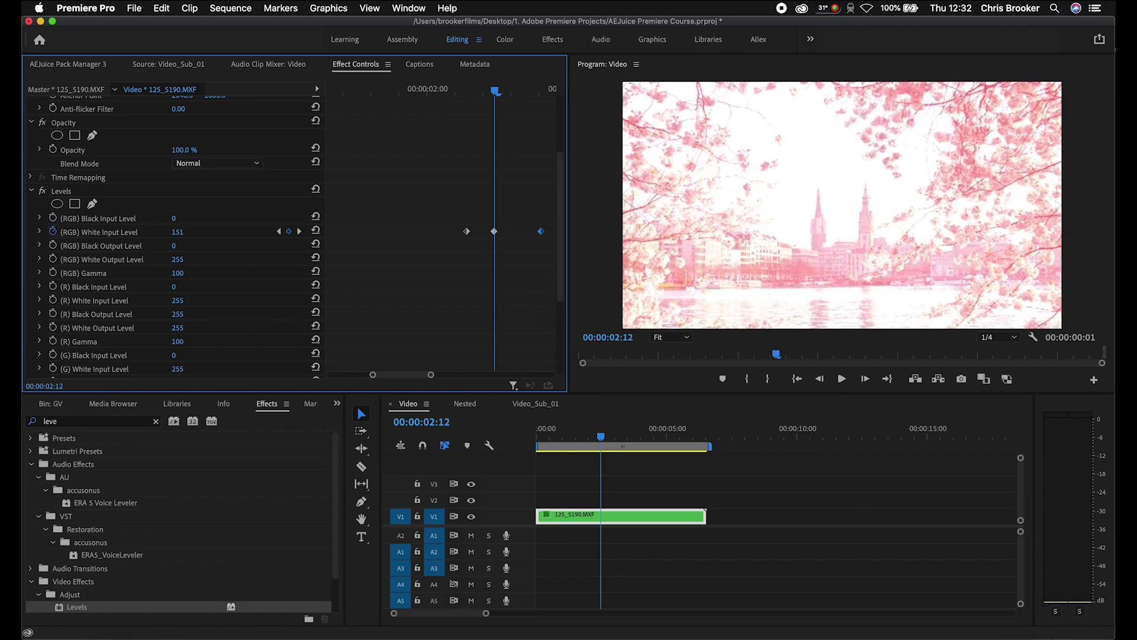
left_click(53, 317)
- Set the (R) Black Output Level to 0 at 00:00:02:07
key("Left")
key("Left")
key("Left")
key("Left")
key("Left")
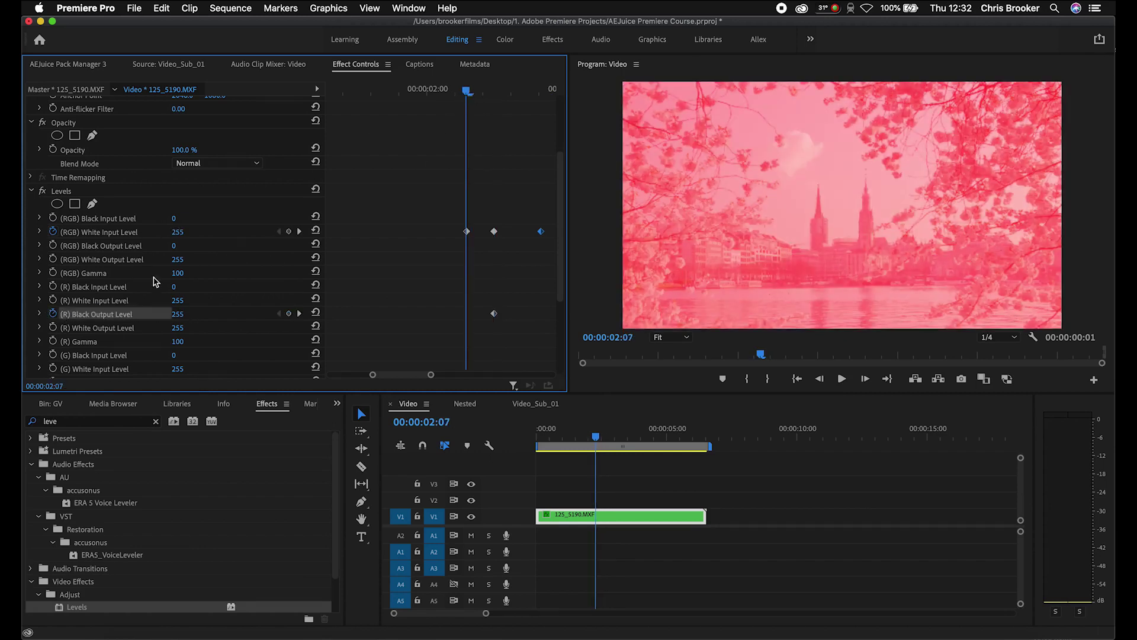
left_click(178, 314)
type("0")
key("Return")
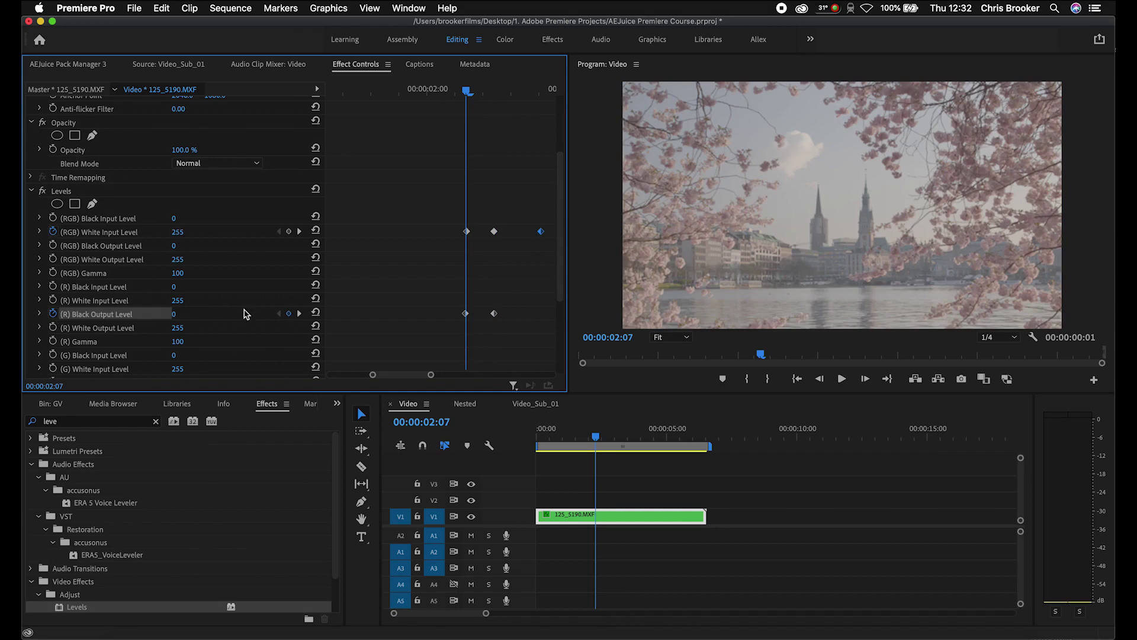
- Return the (R) Black Output Level to 0 at 00:00:02:20 and preview the colour flash
left_click(540, 89)
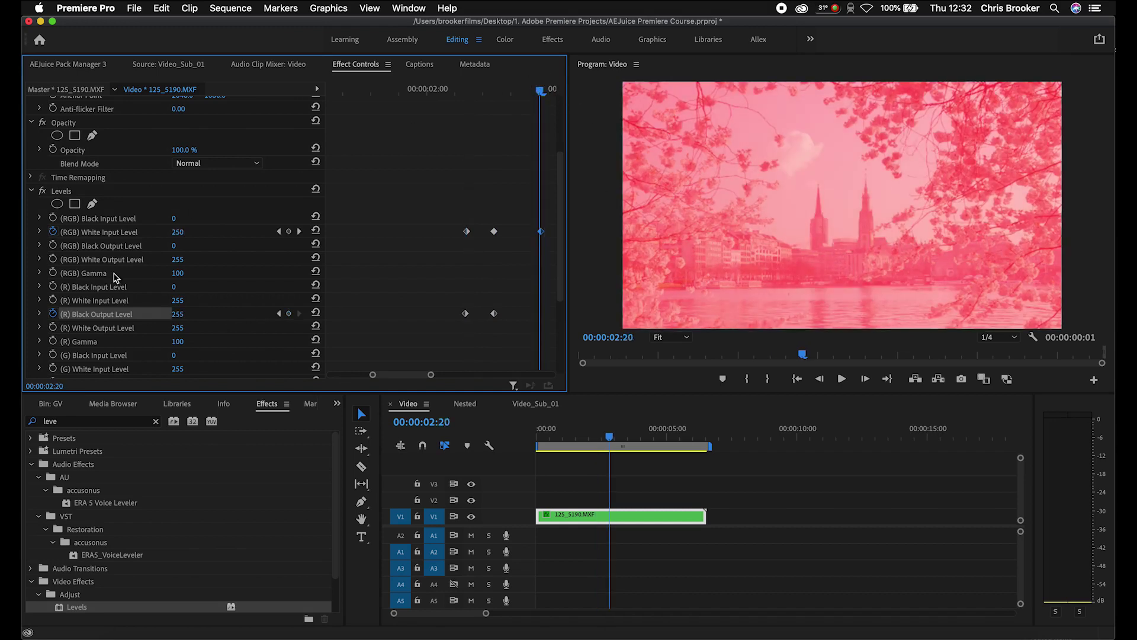
left_click(180, 314)
type("0")
key("Return")
mouse_move(468, 88)
left_mouse_down()
mouse_move(514, 89)
mouse_move(464, 90)
mouse_move(483, 90)
left_mouse_up()
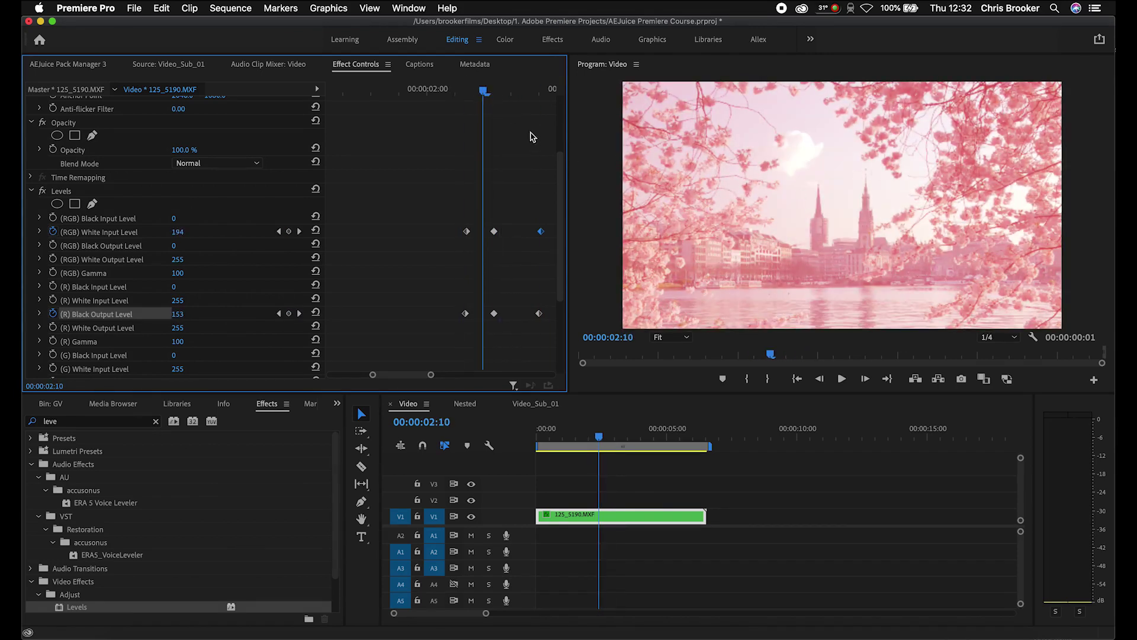
left_click(468, 88)
key("space")
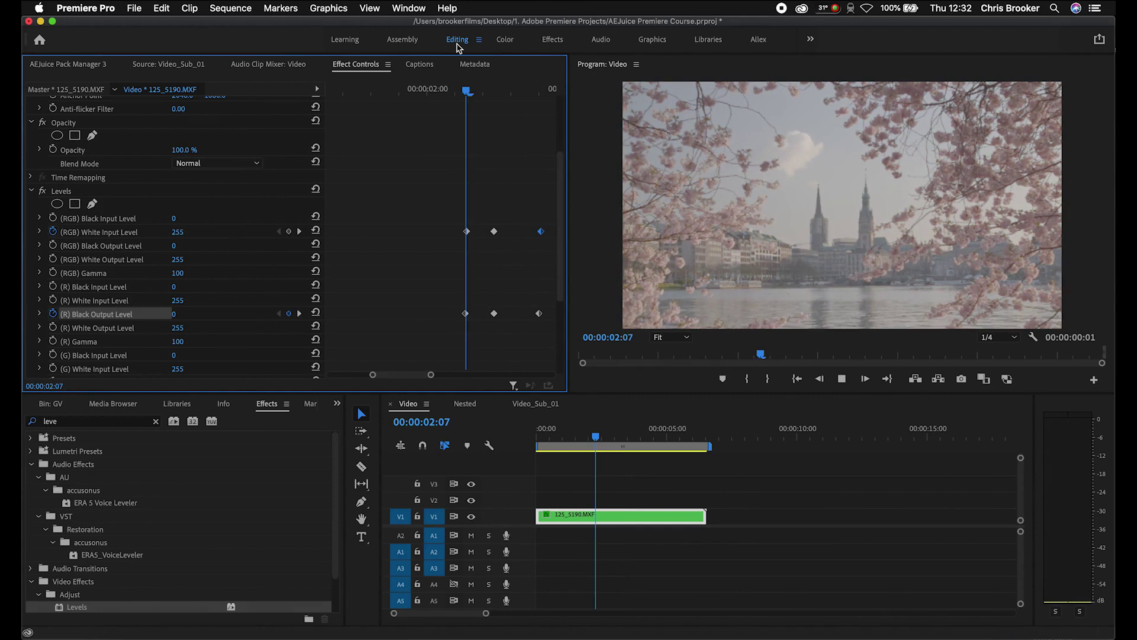
key("space")
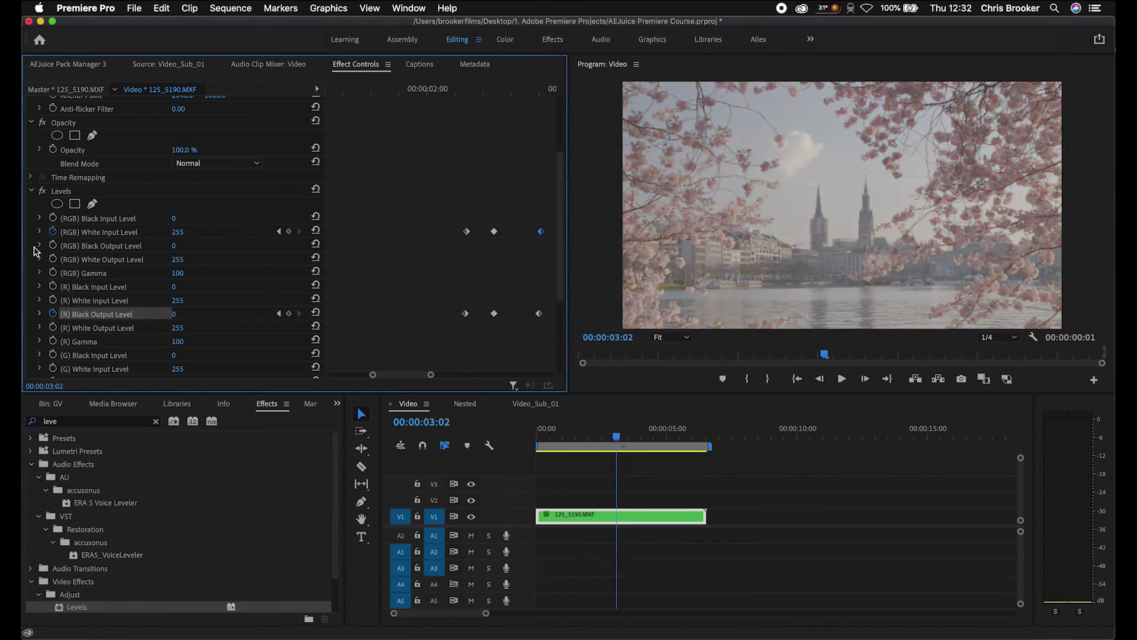
- Delete the Levels effect from the clip
left_click(65, 191)
key("Delete")
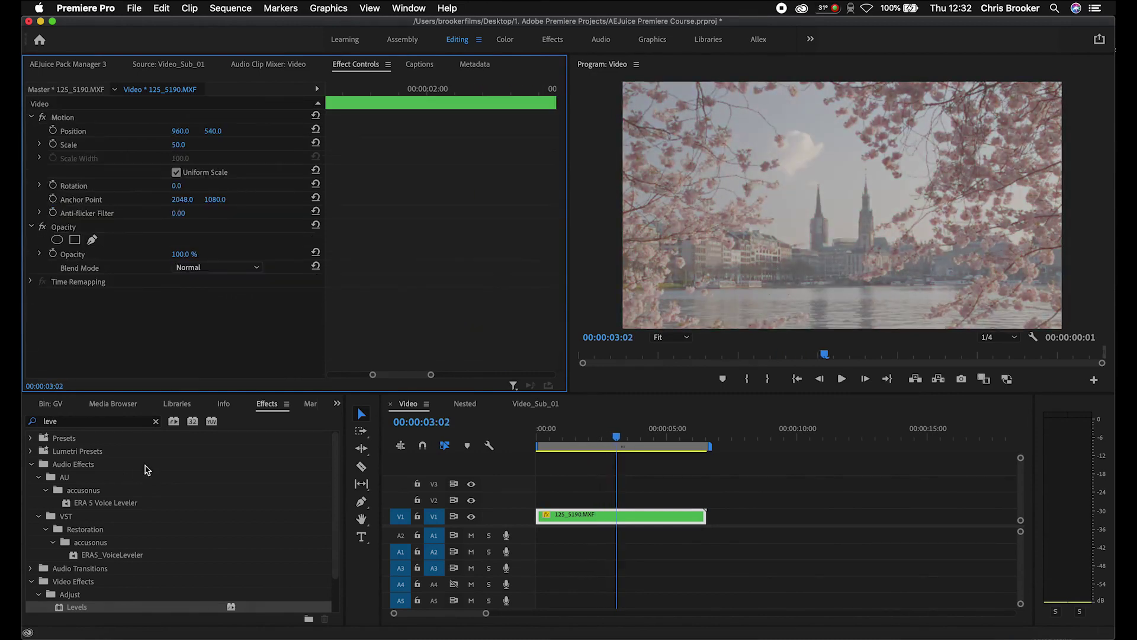
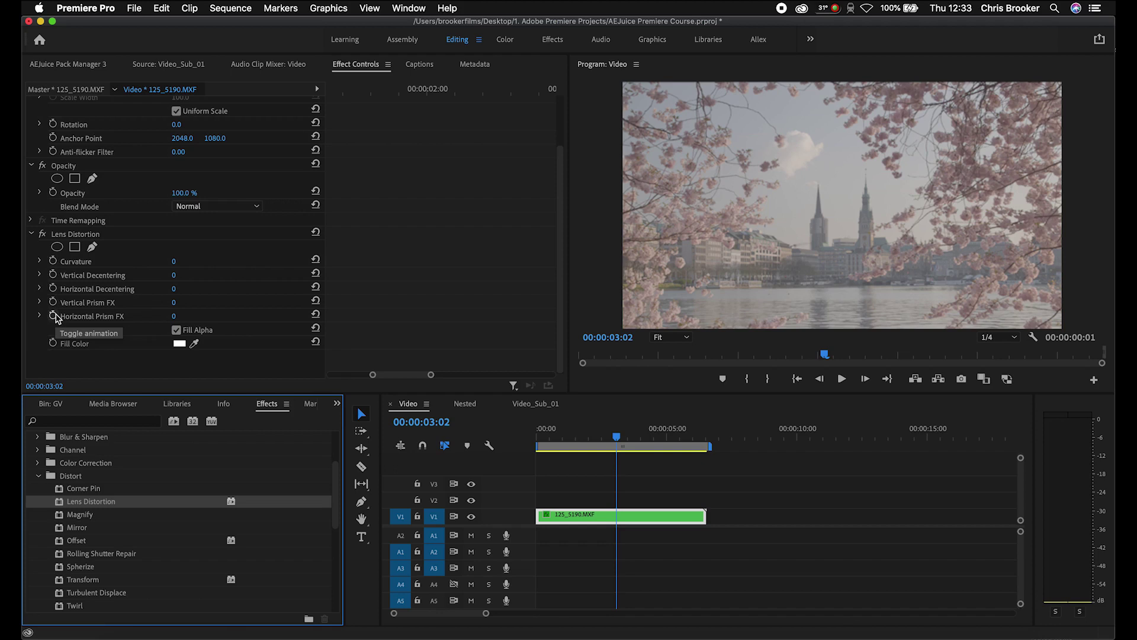
- Turn on animation for Lens Distortion's Curvature, both Decentering and Prism FX properties, and Fill Color at 00:00:01:23
left_click(392, 88)
left_click_drag(392, 88, 417, 95)
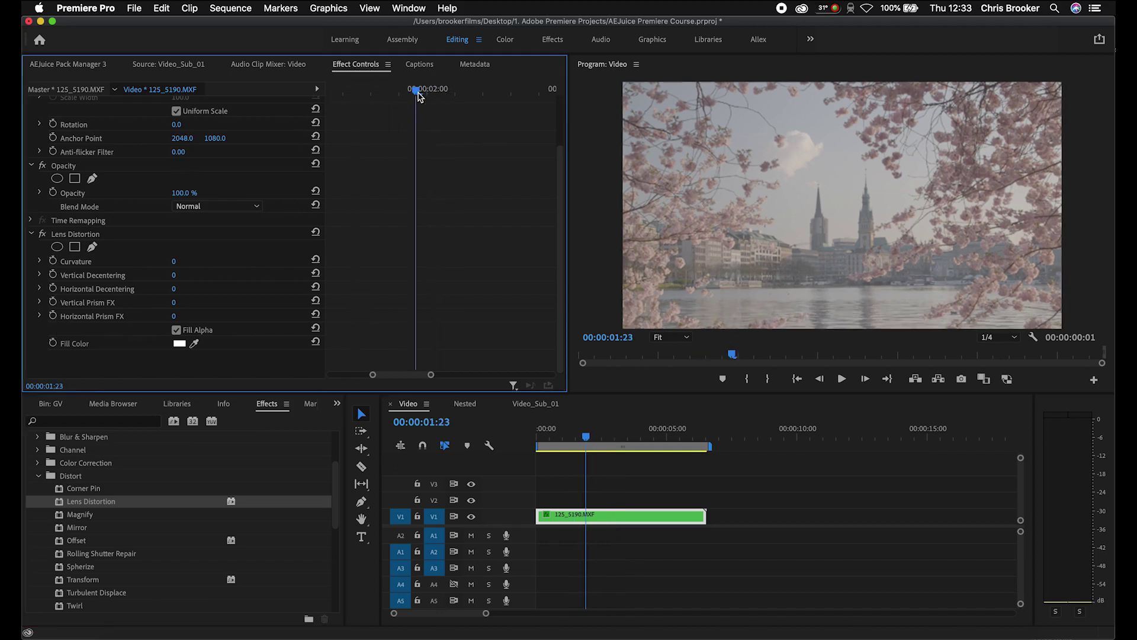
left_click(53, 261)
left_click(53, 275)
left_click(53, 288)
left_click(53, 302)
left_click(53, 315)
left_click(53, 343)
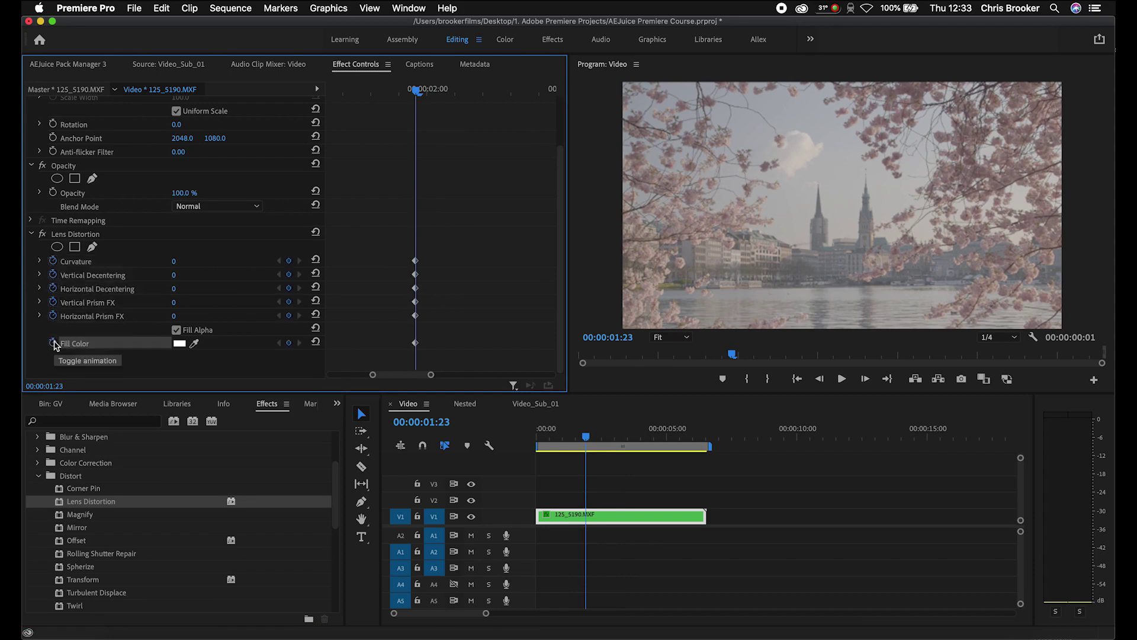
left_click_drag(416, 90, 461, 95)
left_click(80, 263)
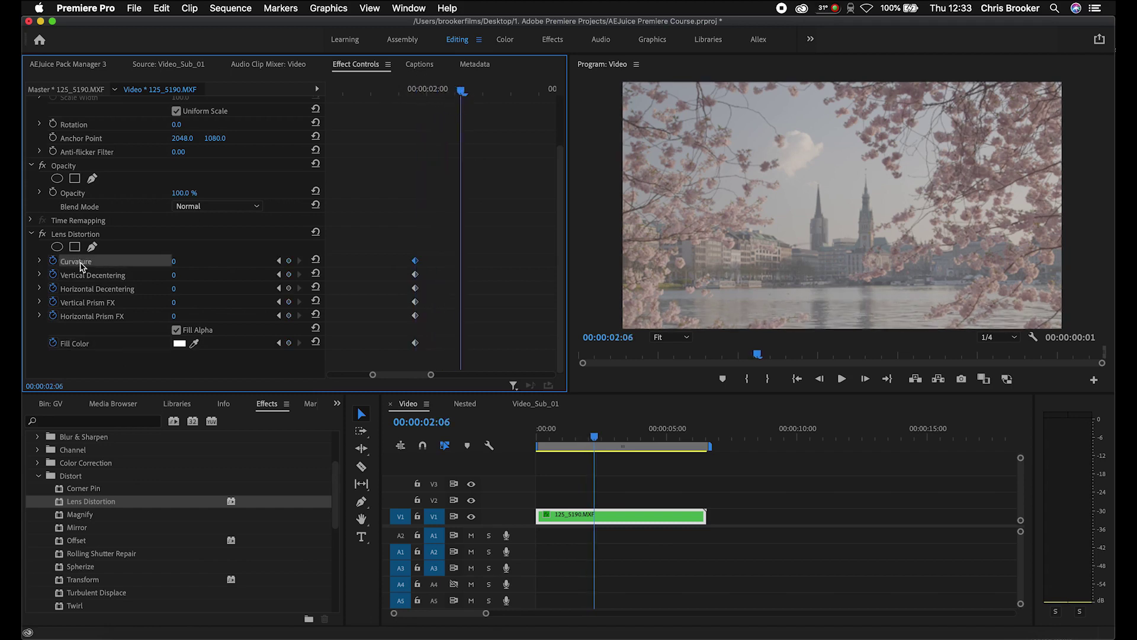
left_click(87, 345)
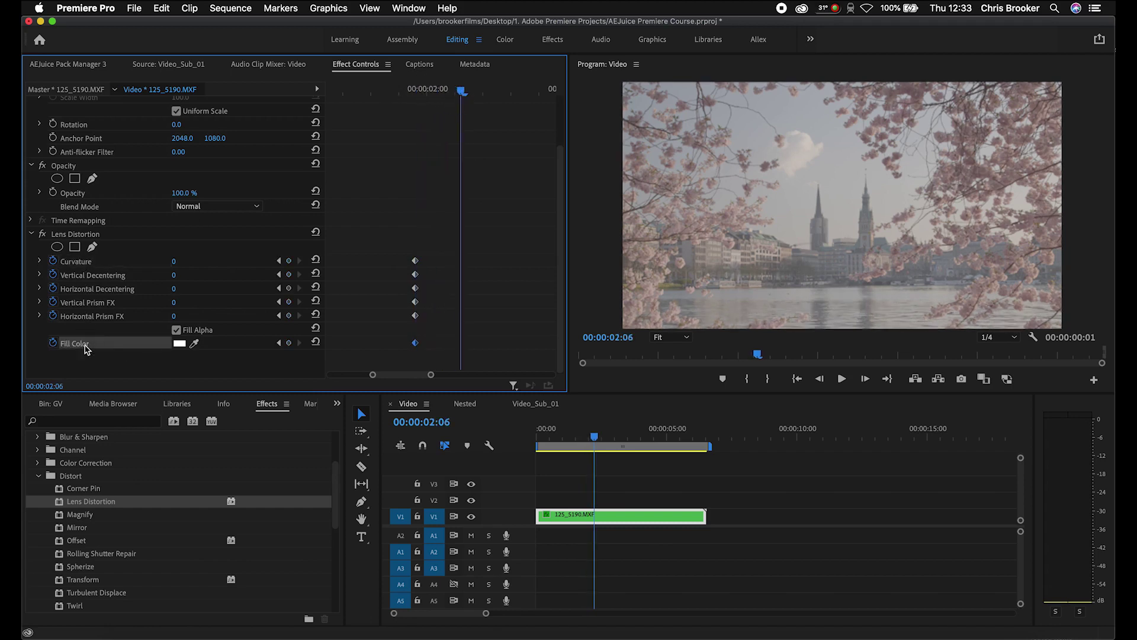
left_click(93, 316, "shift")
left_click(94, 302, "shift")
left_click(95, 288, "shift")
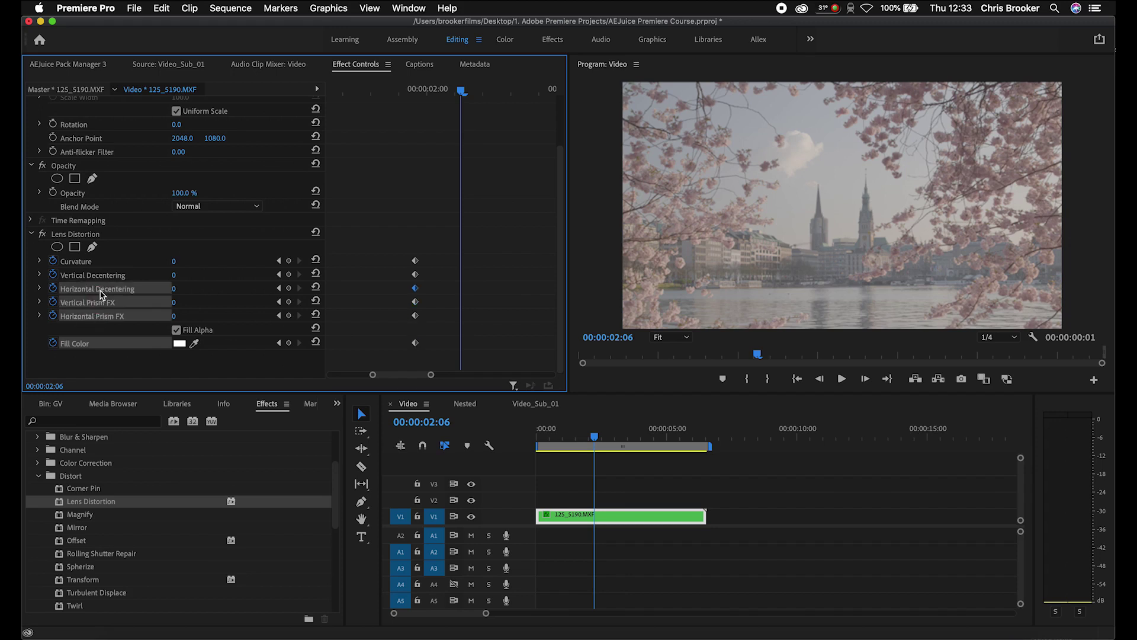
left_click(94, 276, "shift")
- Add a keyframe at 00:00:02:07 for Lens Distortion's Curvature, both Decentering and Prism FX properties, and Fill Color
left_click_drag(462, 90, 512, 98)
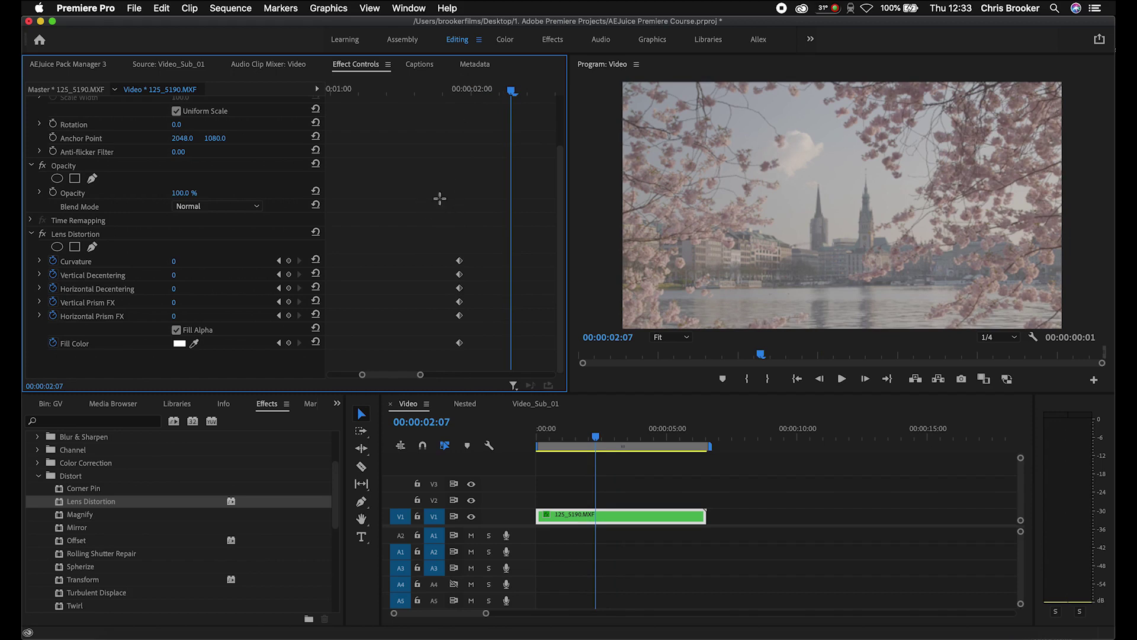
left_click(288, 261)
left_click(288, 274)
left_click(289, 288)
left_click(289, 302)
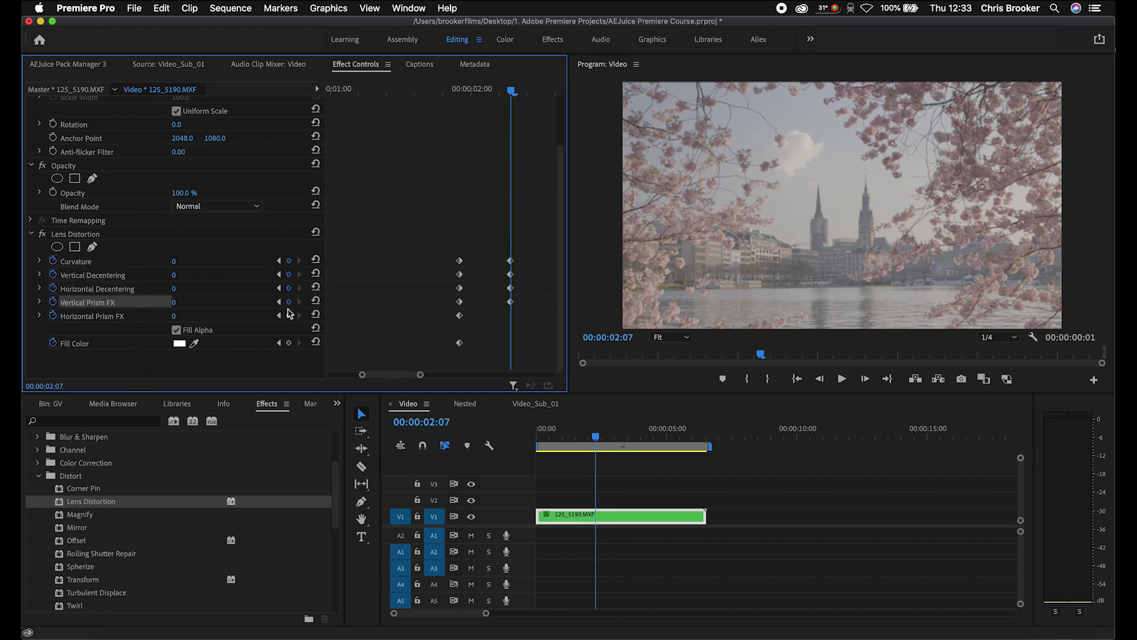
left_click(288, 316)
left_click(288, 343)
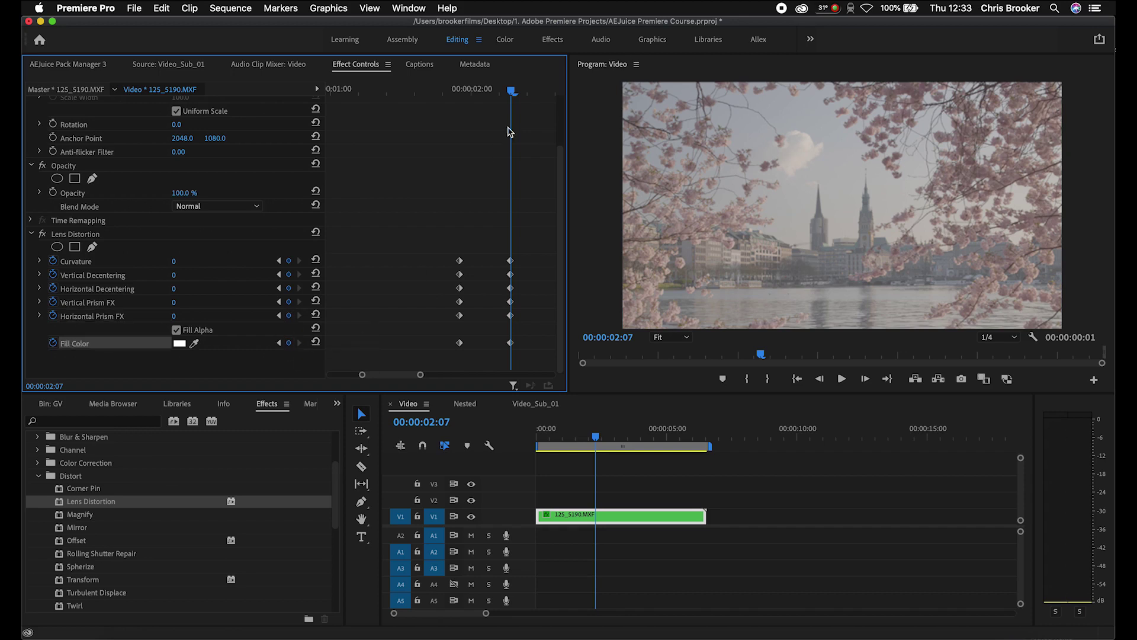
- At 00:00:02:02, set Curvature -47, Vertical Decentering 11, Horizontal Decentering 7, Vertical Prism FX -7 and Horizontal Prism FX -8, and preview the distortion
left_click_drag(504, 86, 484, 93)
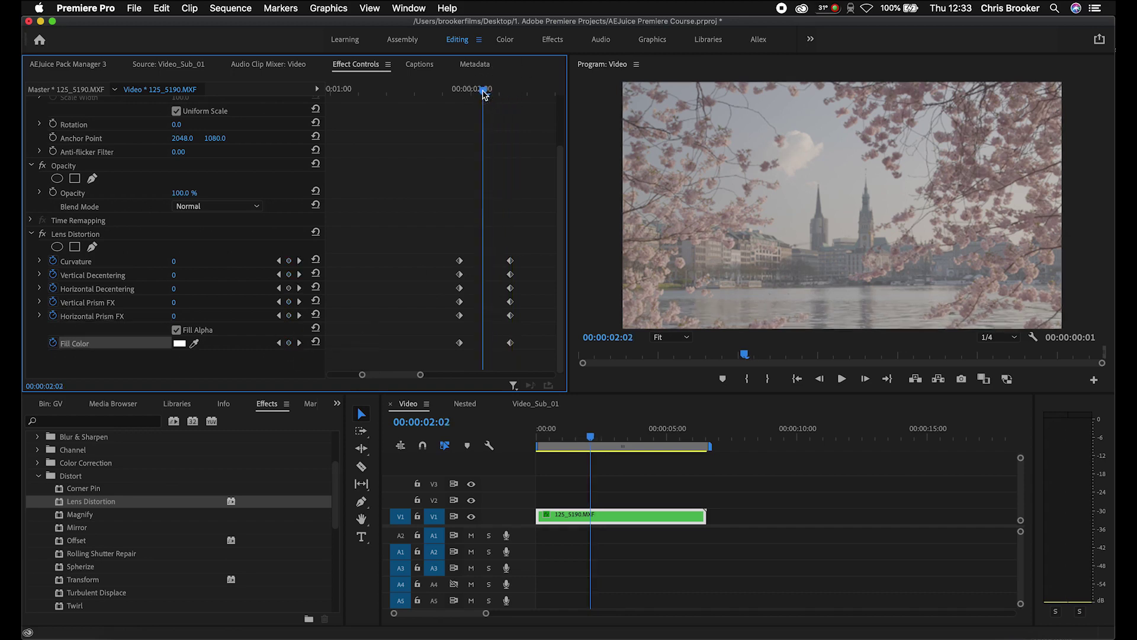
left_click_drag(174, 265, 185, 315)
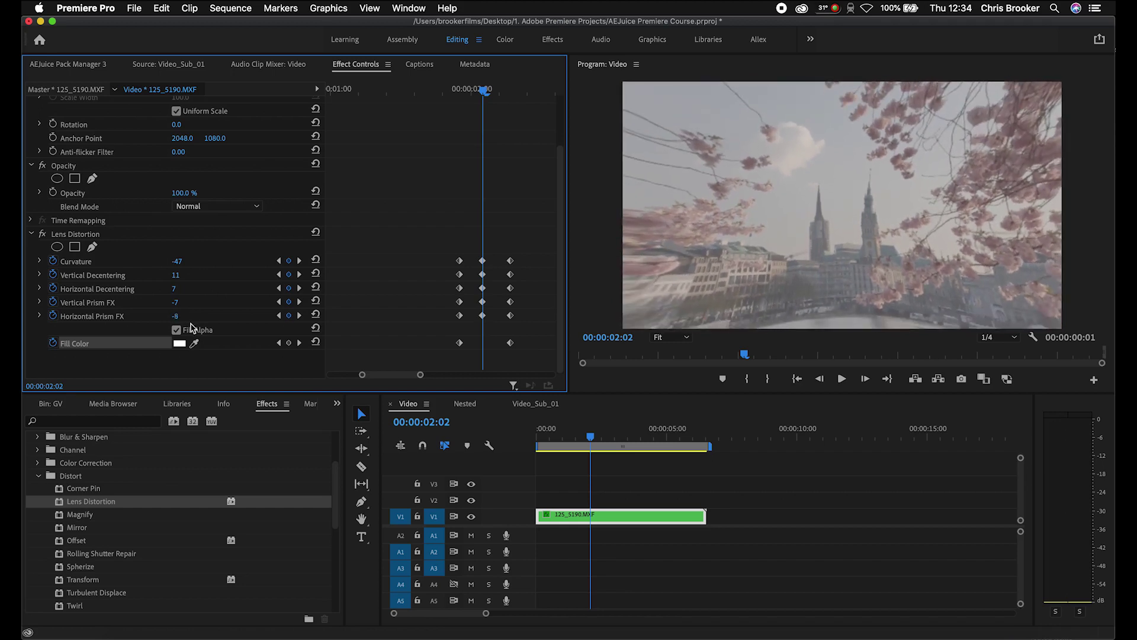
left_click(179, 344)
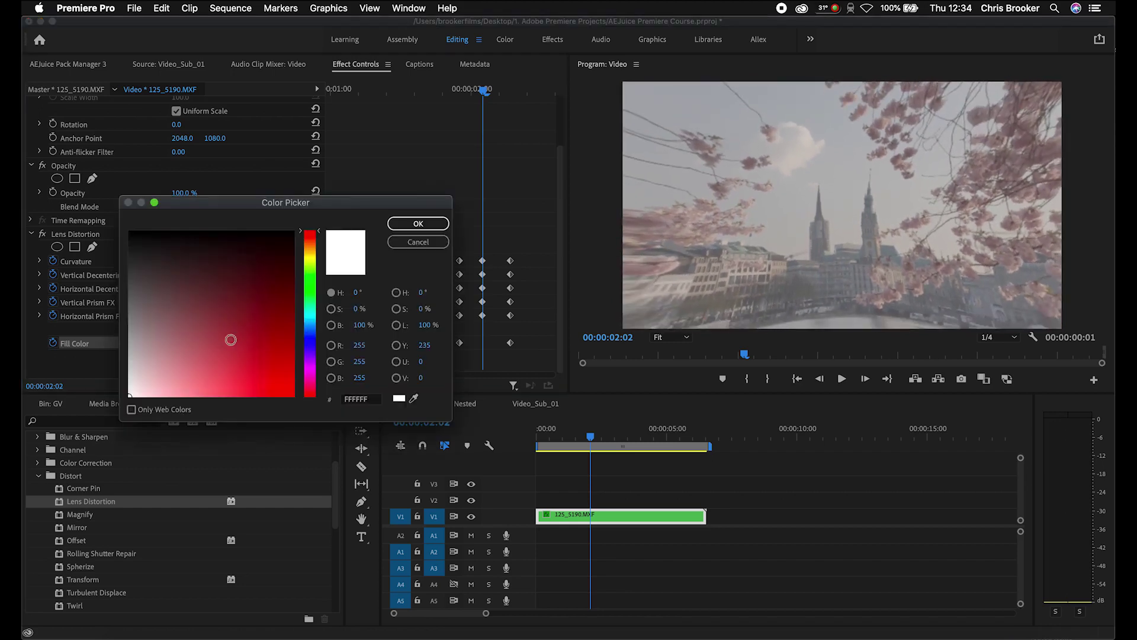
left_click(406, 243)
left_click_drag(176, 268, 148, 290)
key("space")
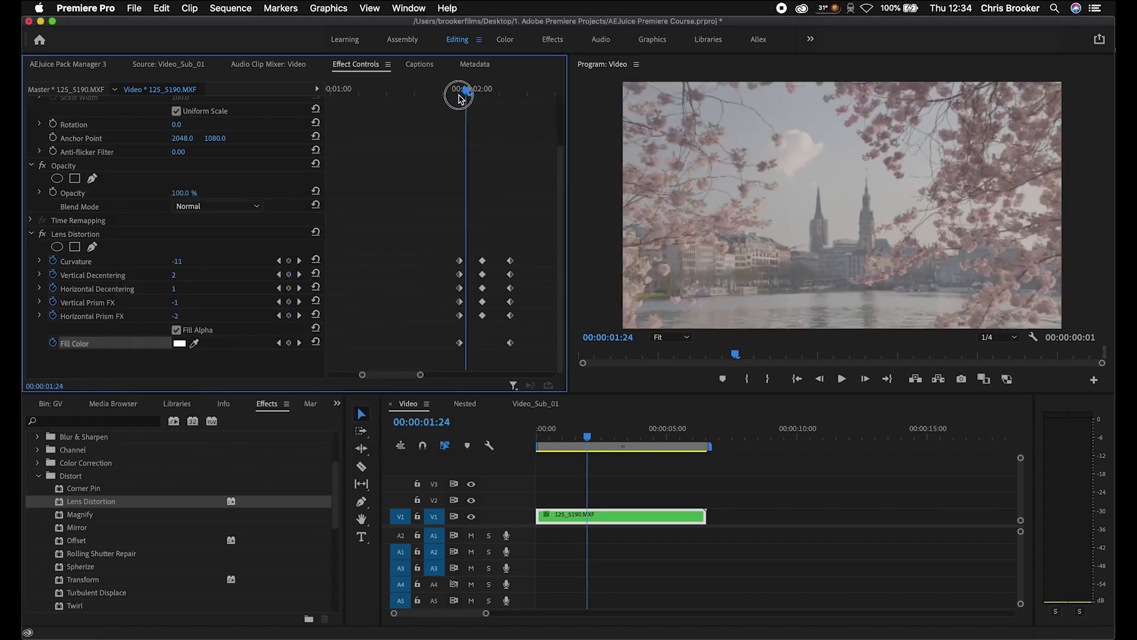
left_click(418, 88)
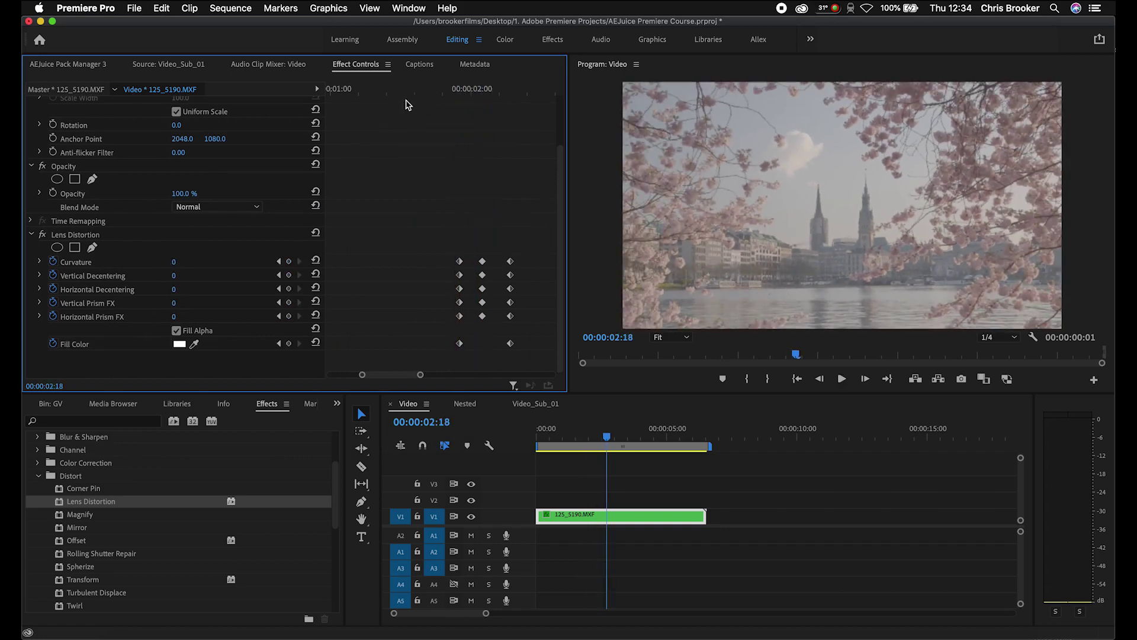
key("space")
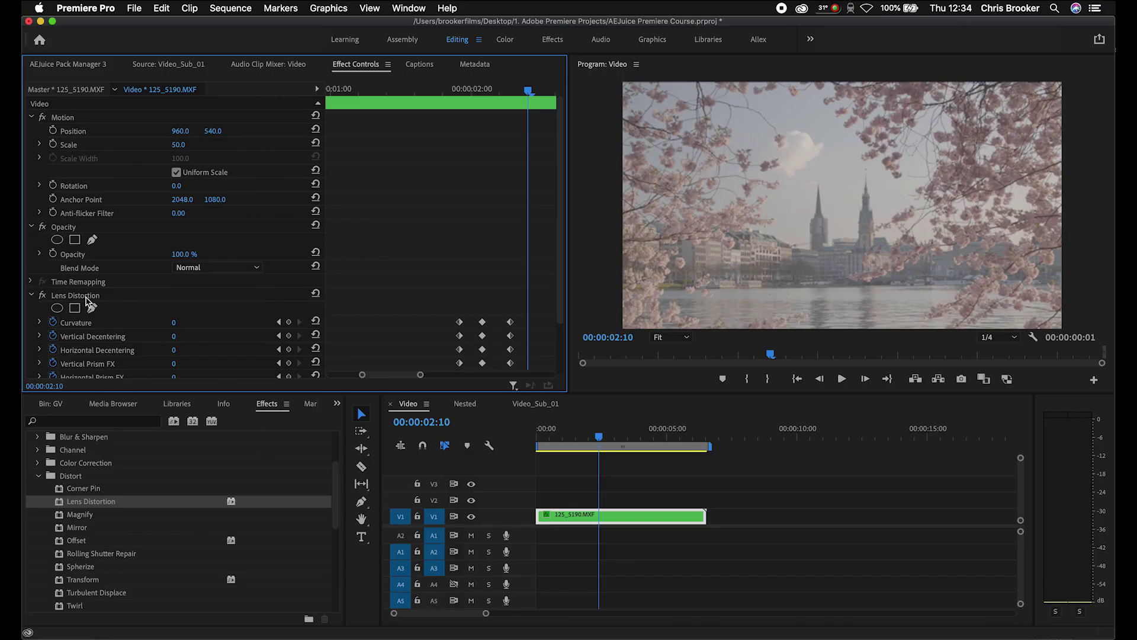
- Delete the Lens Distortion effect and turn on Scale and Position animation at 00:00:01:15
left_click(85, 297)
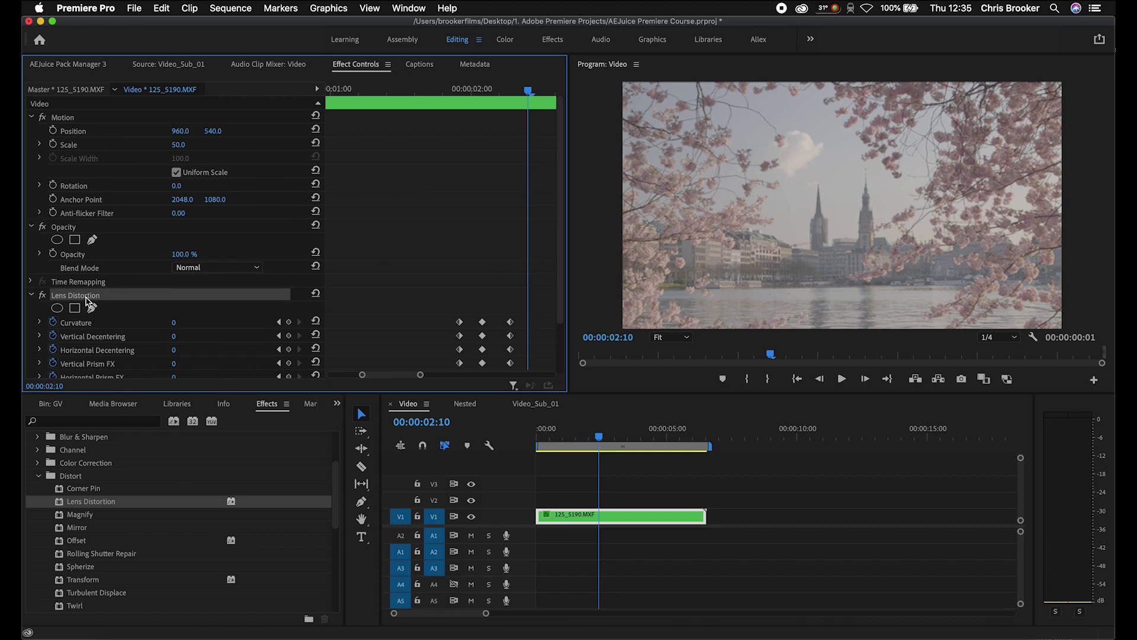
key("Delete")
left_click_drag(495, 96, 417, 93)
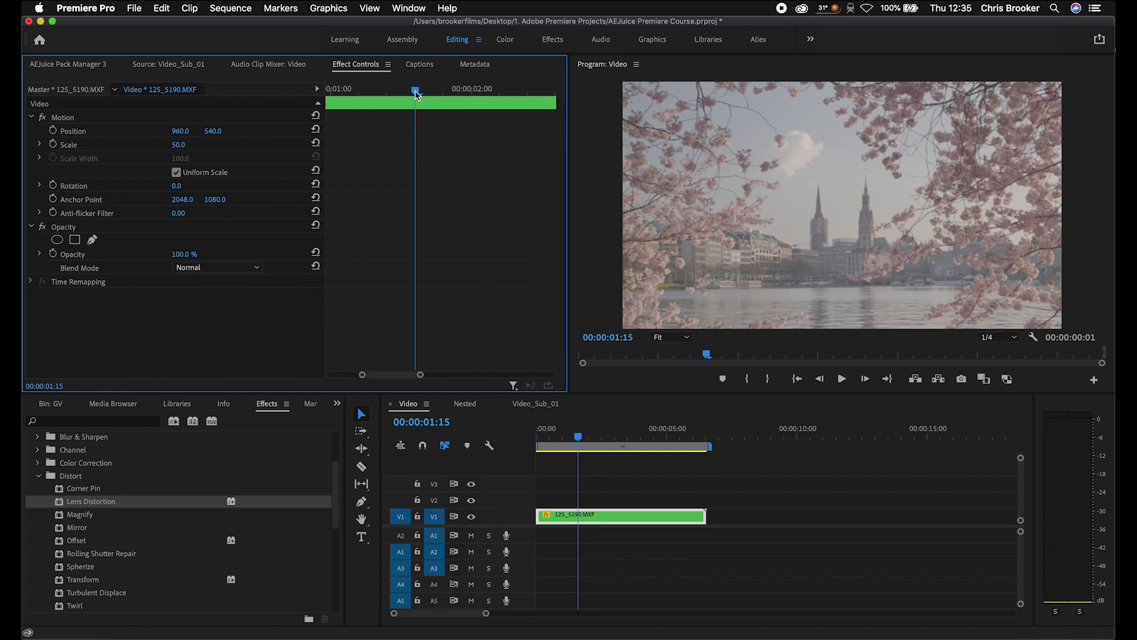
left_click(53, 145)
left_click(54, 132)
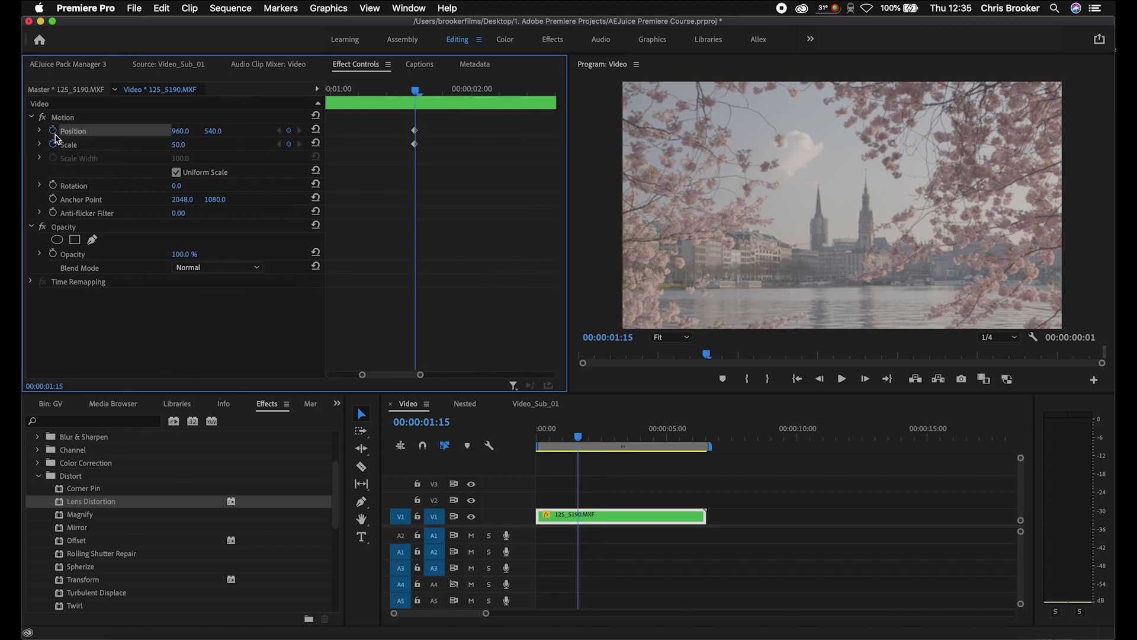
- Add Scale and Position keyframes two frames on, at 00:00:01:17
key("Right")
key("Right")
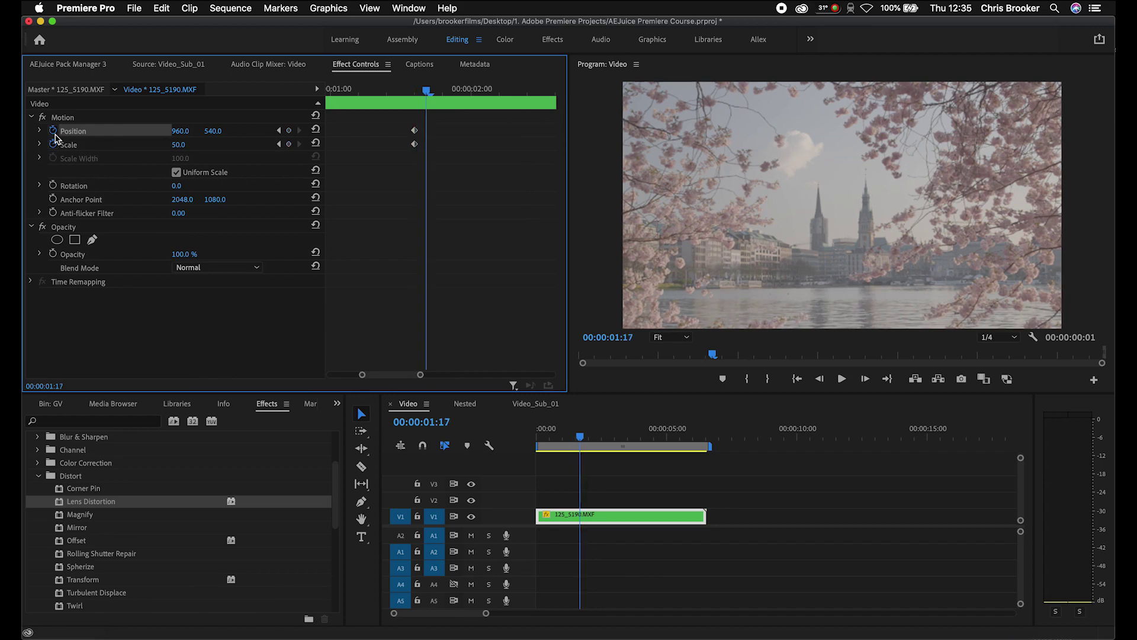
left_click(290, 144)
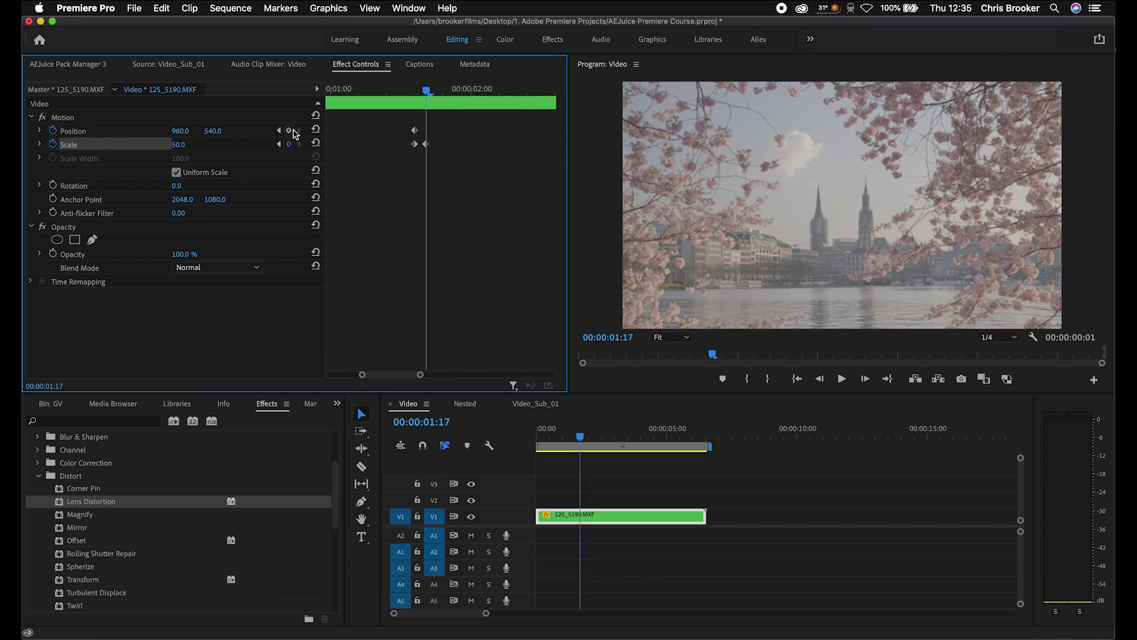
left_click(289, 130)
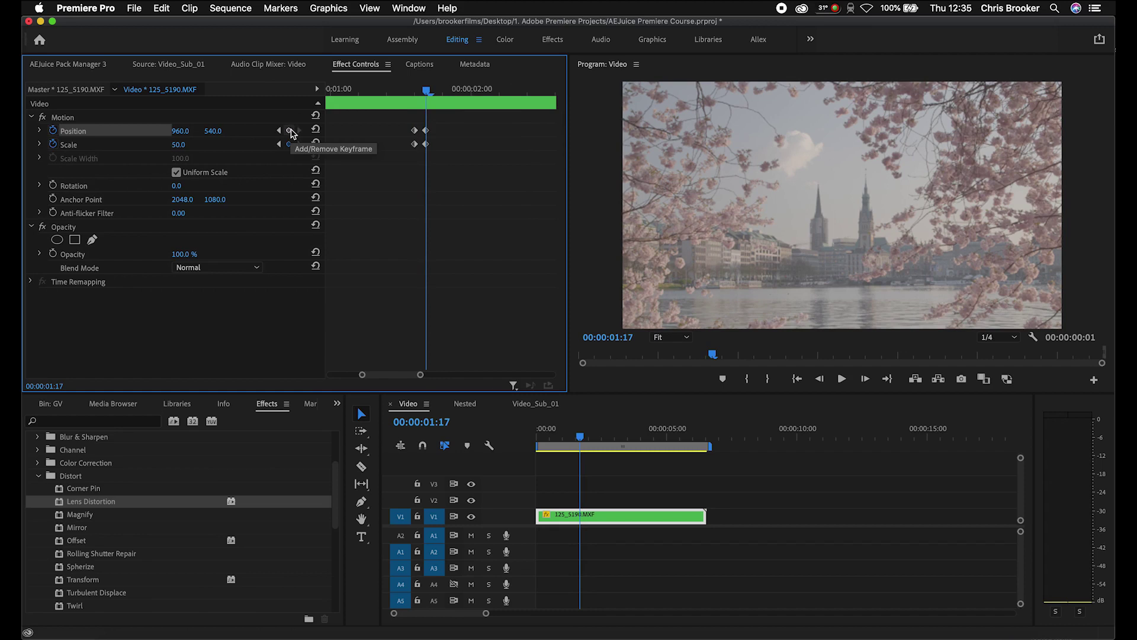
- Add Position and Scale keyframes four frames further on, at 00:00:01:21
key("Right")
key("Right")
key("Right")
key("Right")
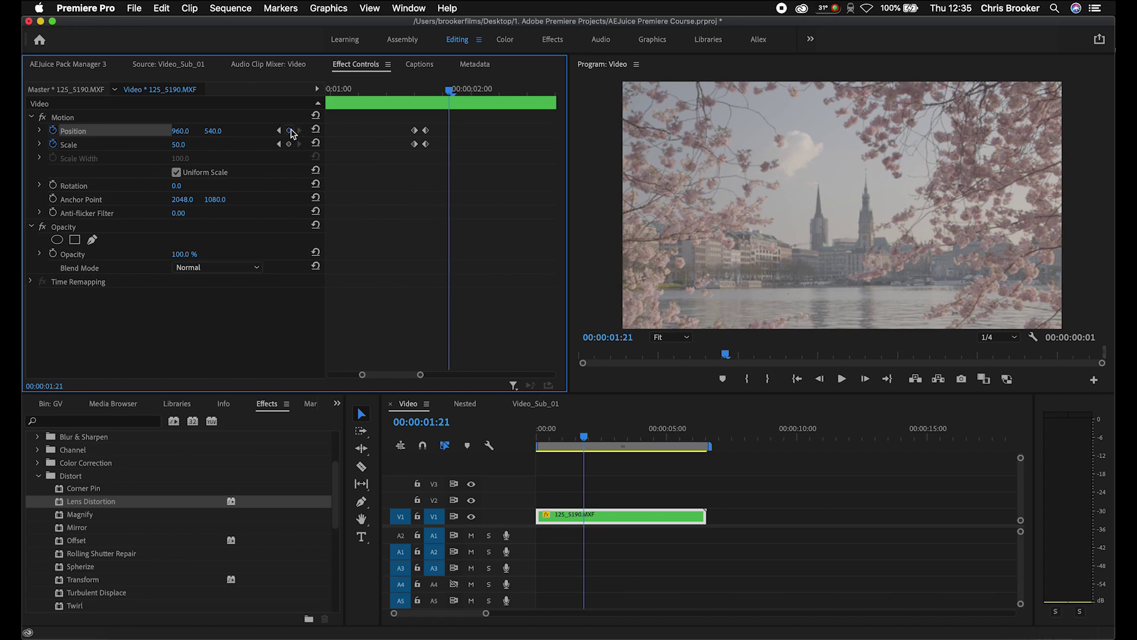
left_click(289, 144)
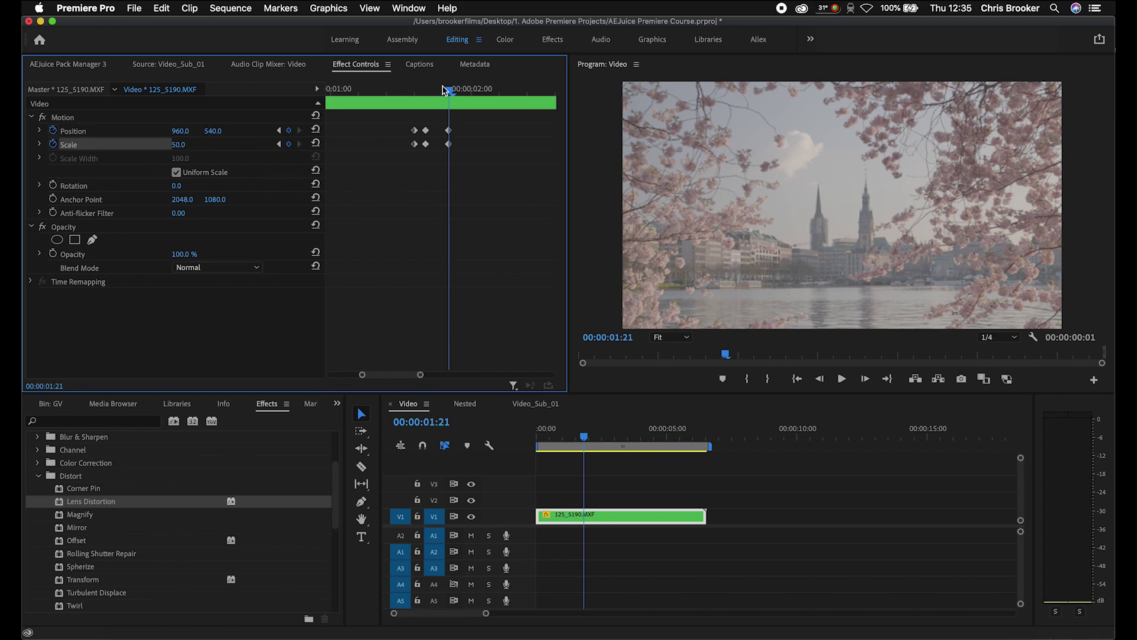
- Raise the Scale at the 00:00:01:17 keyframe and preview the zoom from 00:00:01:12
left_click_drag(442, 90, 426, 91)
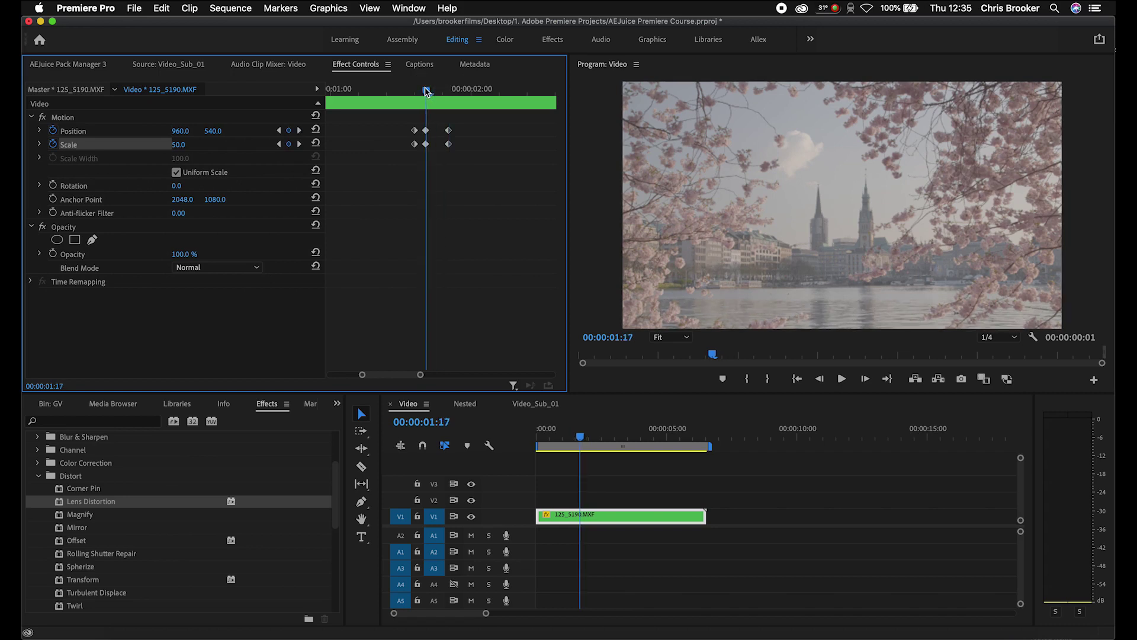
left_click_drag(179, 144, 189, 145)
left_click_drag(413, 90, 400, 91)
key("space")
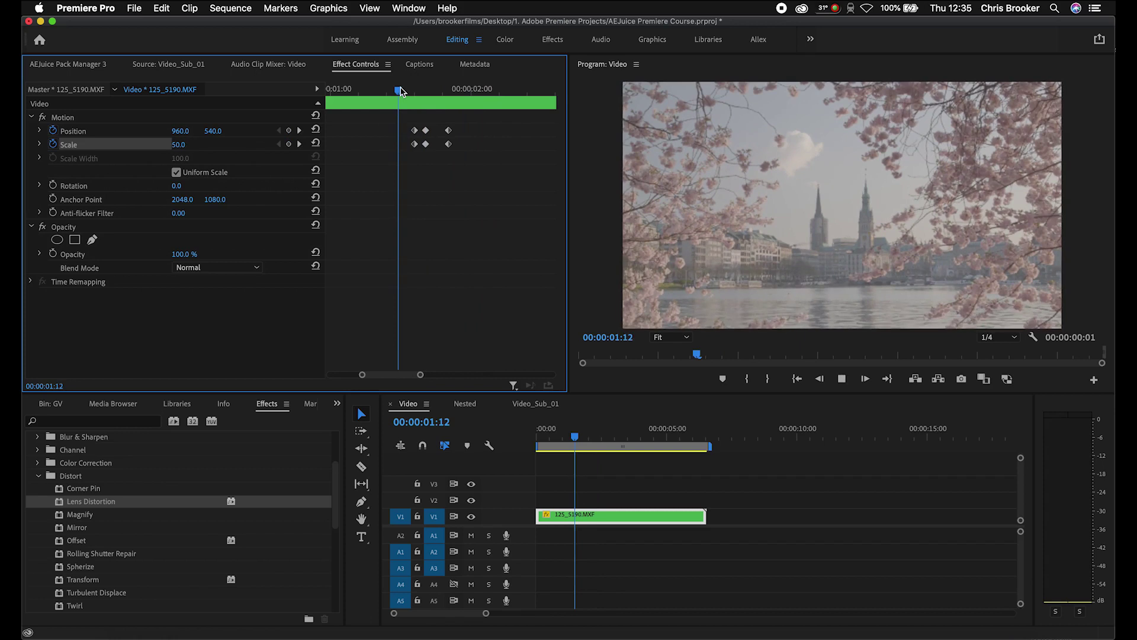
key("space")
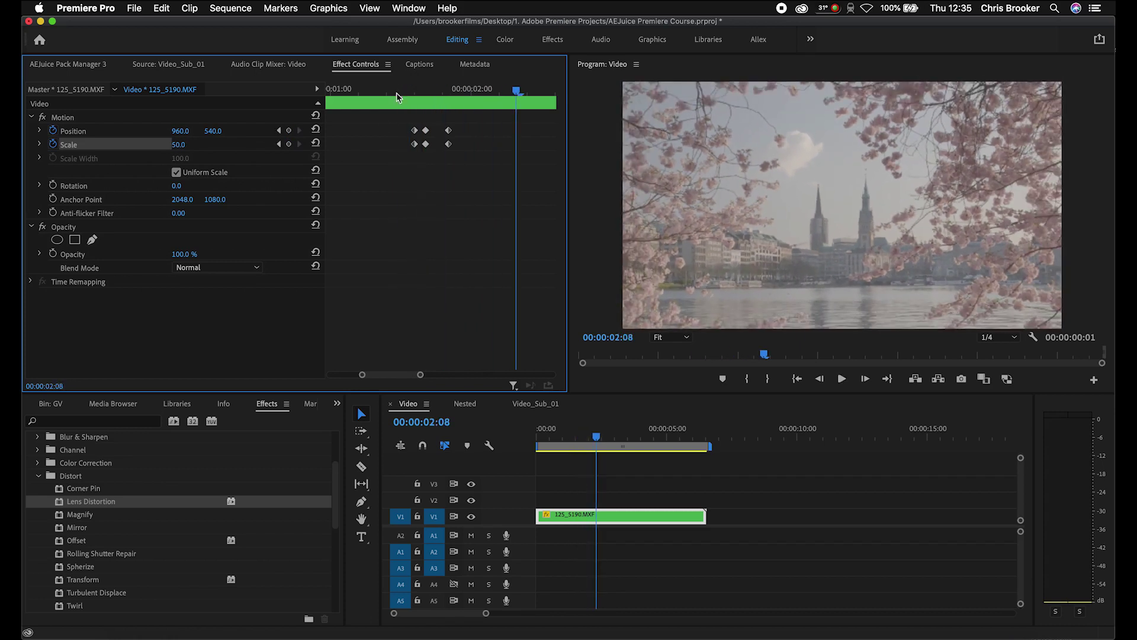
- Select all Position and Scale keyframes and open their Temporal Interpolation options
left_click_drag(391, 125, 463, 150)
right_click(449, 145)
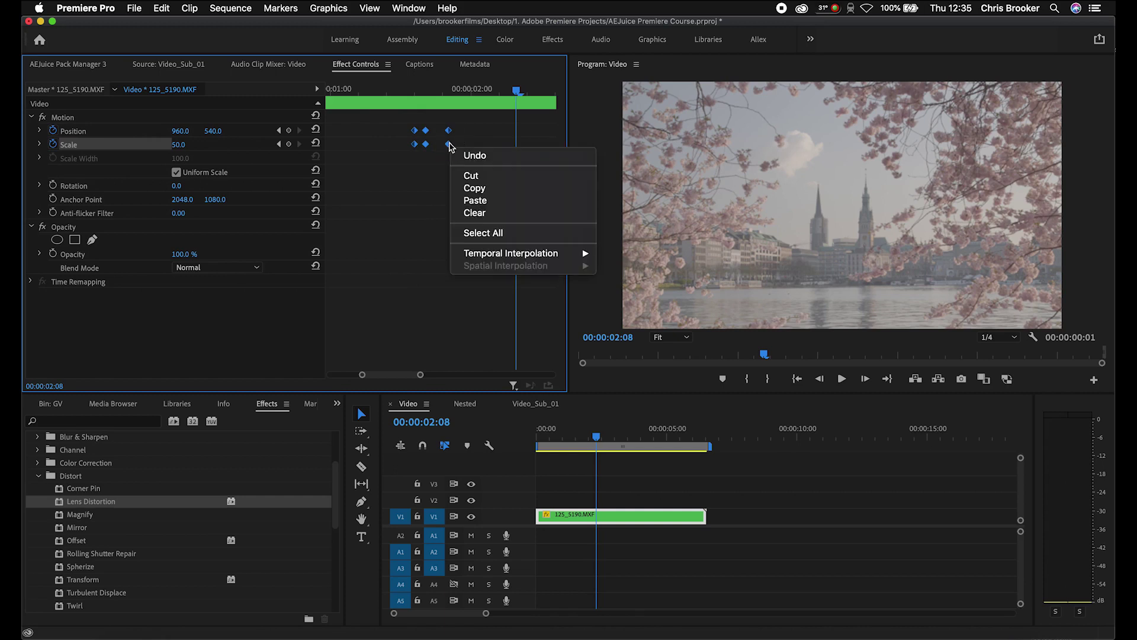
mouse_move(561, 251)
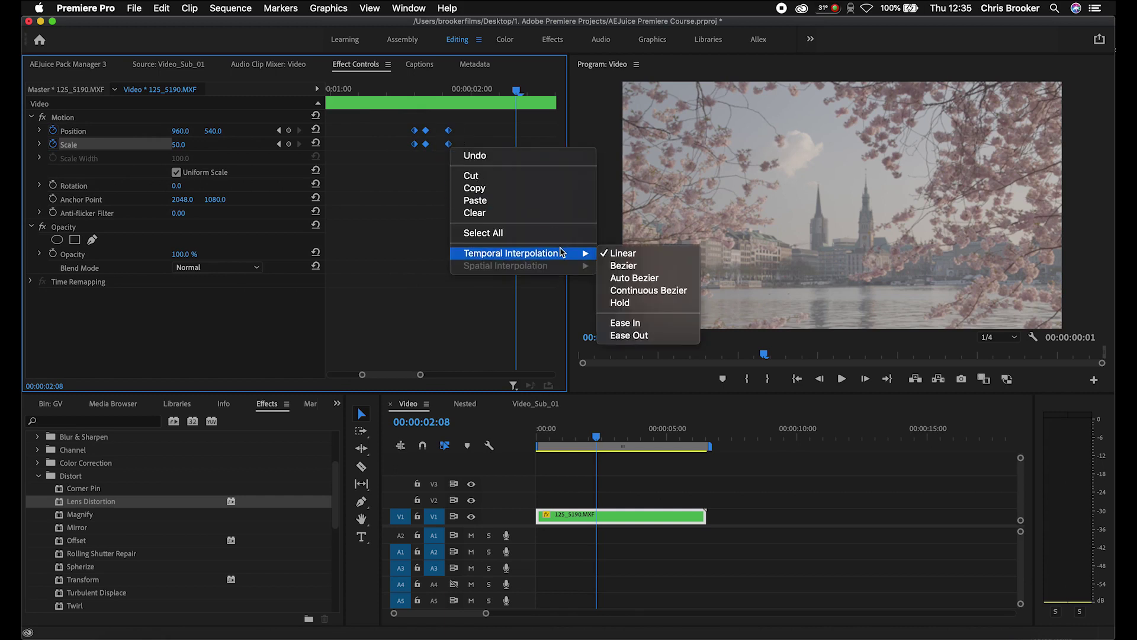